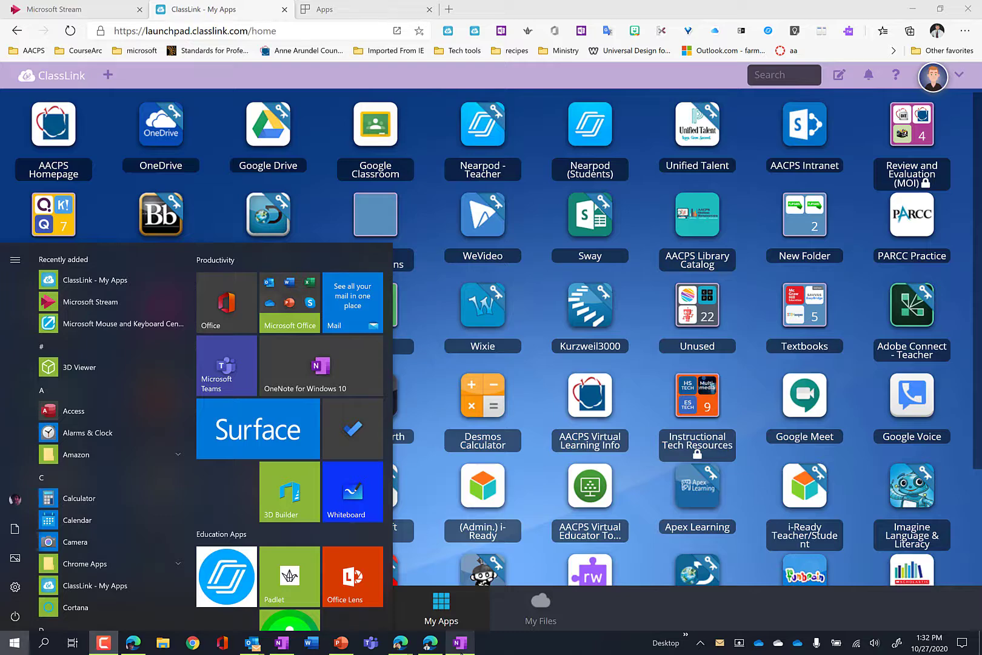
Step: Check the installed web apps (Padlet, Microsoft Stream, ClassLink), then minimize Edge to show the desktop
{"action": "left_click", "coordinate": [349, 10]}
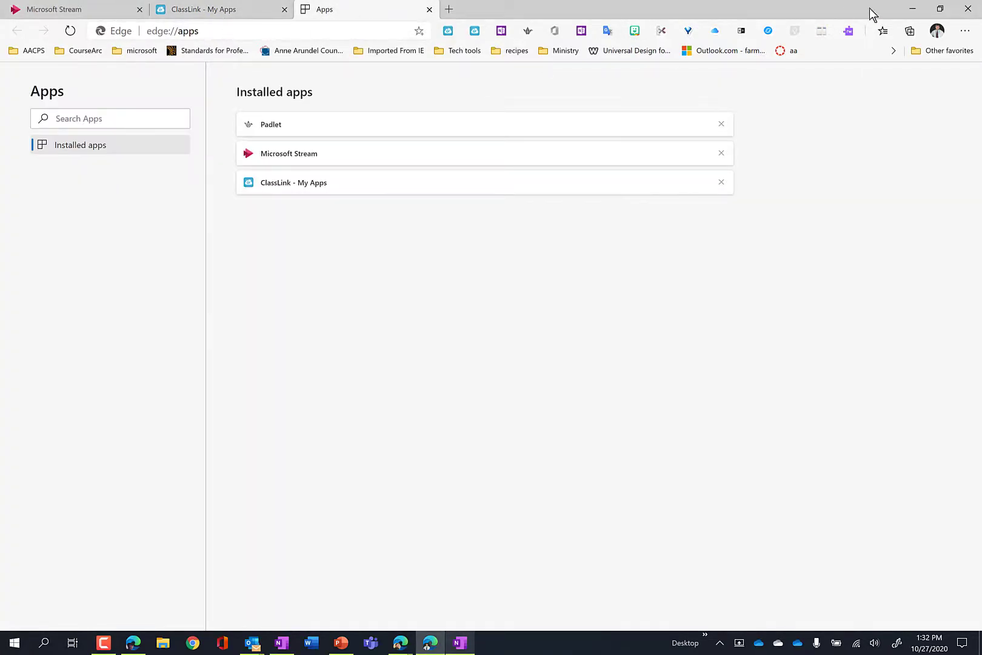
{"action": "left_click", "coordinate": [910, 10]}
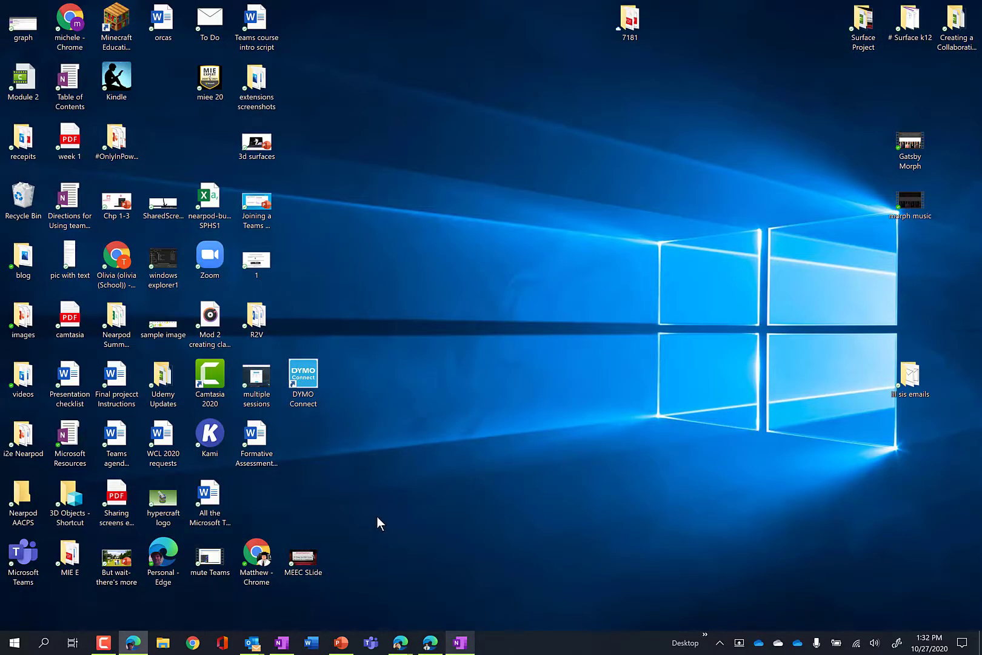
Step: Launch ClassLink - My Apps from Start, try the OneDrive tile, then minimize the browser it opened
{"action": "left_click", "coordinate": [15, 643]}
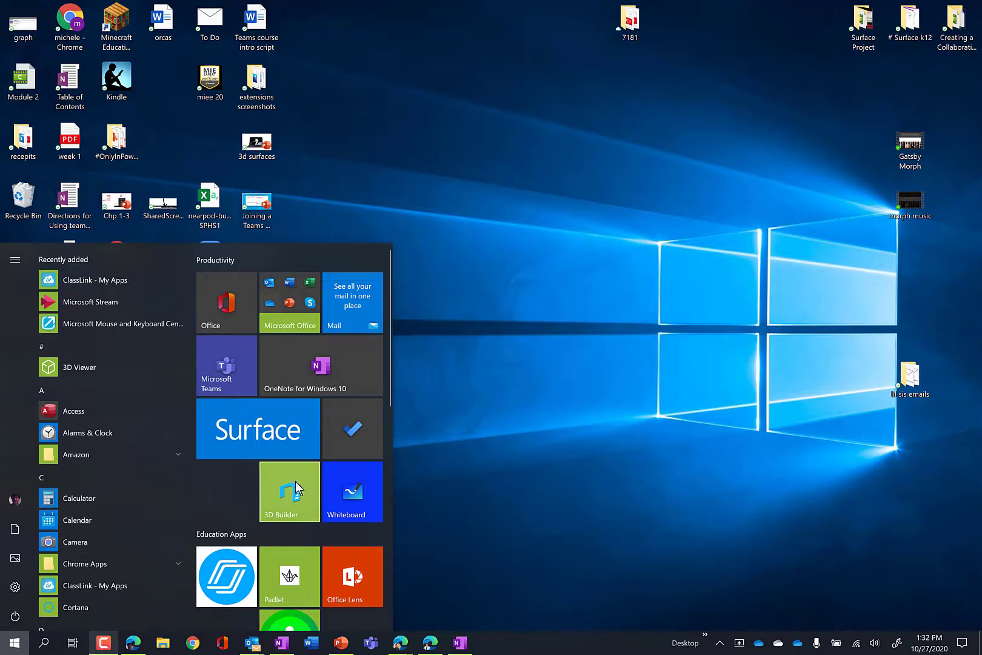
{"action": "scroll", "coordinate": [355, 486], "scroll_direction": "down", "scroll_amount": 3}
{"action": "scroll", "coordinate": [356, 486], "scroll_direction": "down", "scroll_amount": 5}
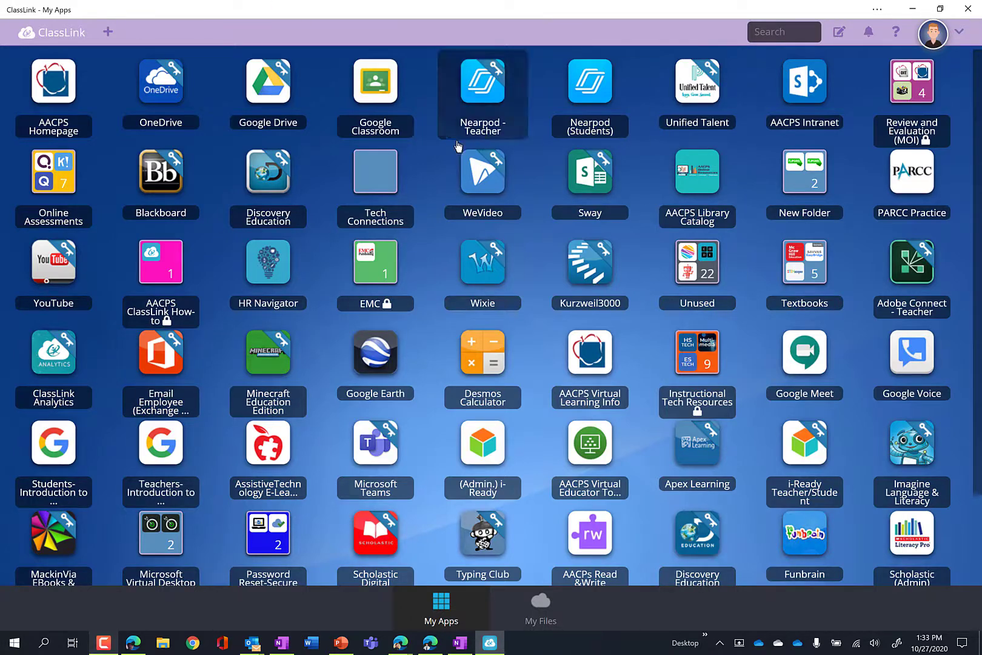
{"action": "left_click", "coordinate": [170, 88]}
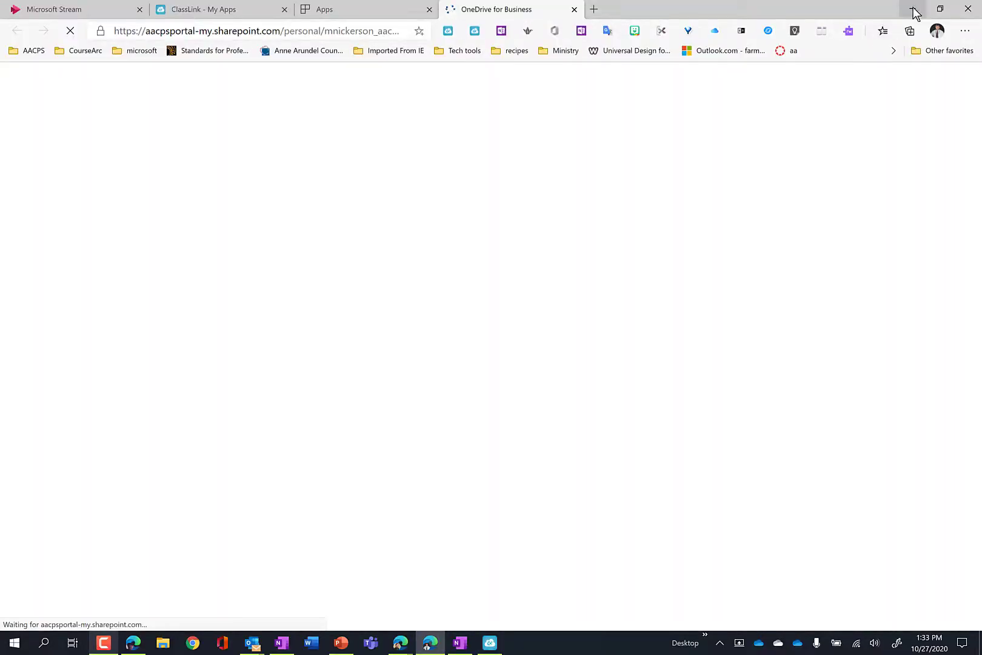
{"action": "left_click", "coordinate": [913, 11]}
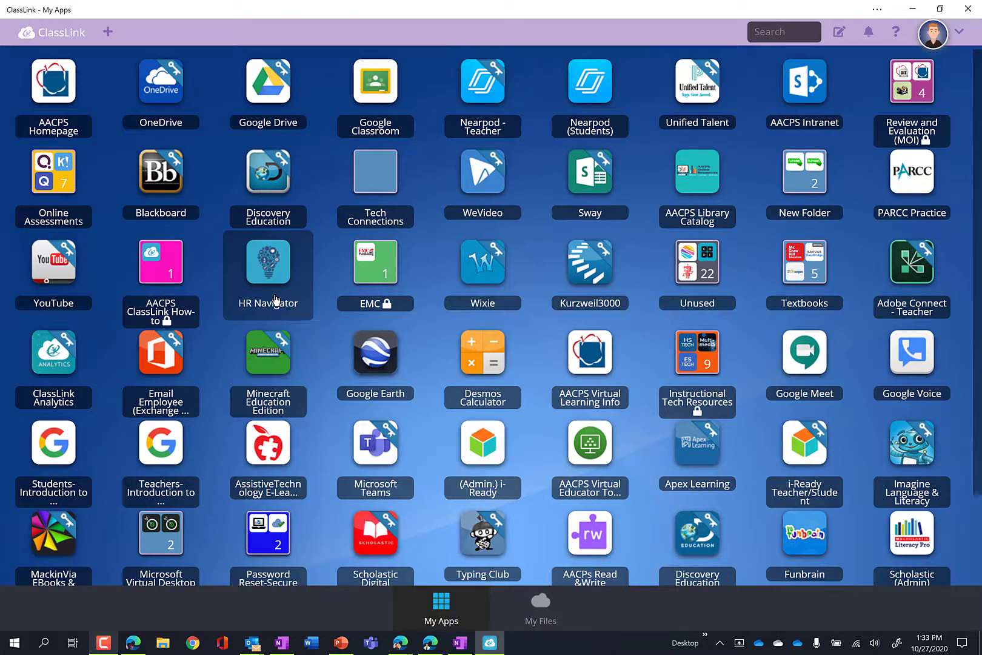
Step: Launch the Microsoft Stream app from Start, maximize it, and view My content > Videos
{"action": "left_click", "coordinate": [15, 643]}
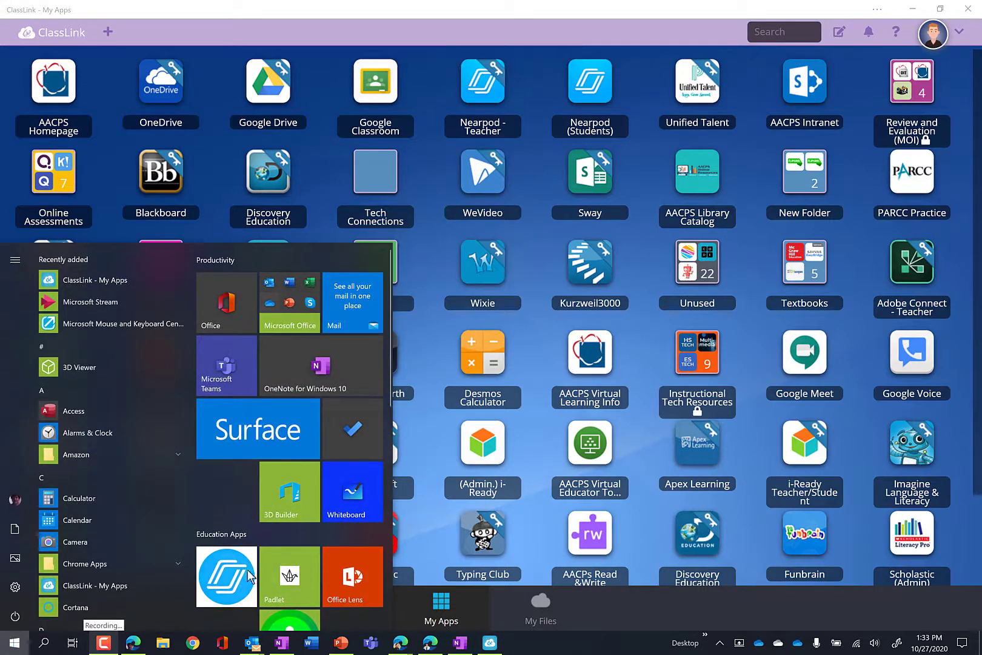
{"action": "scroll", "coordinate": [297, 501], "scroll_direction": "down", "scroll_amount": 3}
{"action": "scroll", "coordinate": [297, 501], "scroll_direction": "down", "scroll_amount": 5}
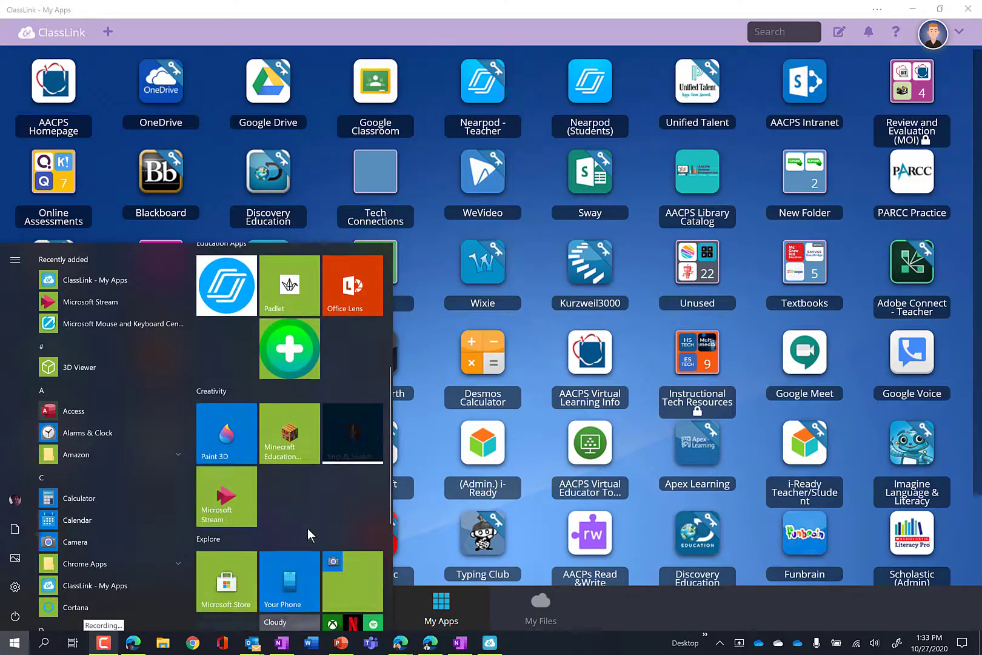
{"action": "left_click", "coordinate": [234, 496]}
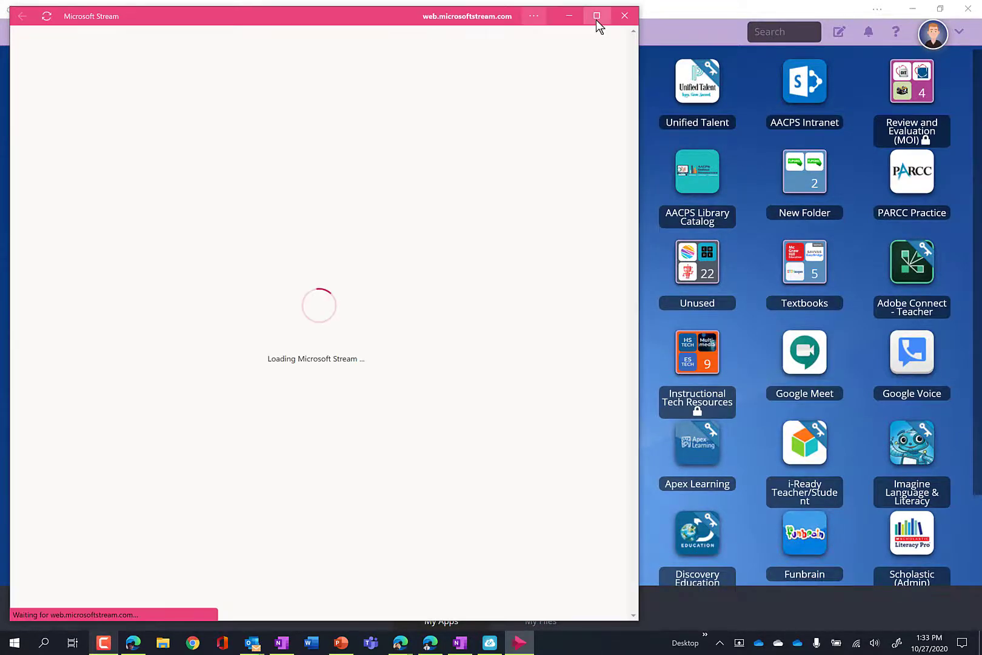
{"action": "left_click", "coordinate": [596, 20]}
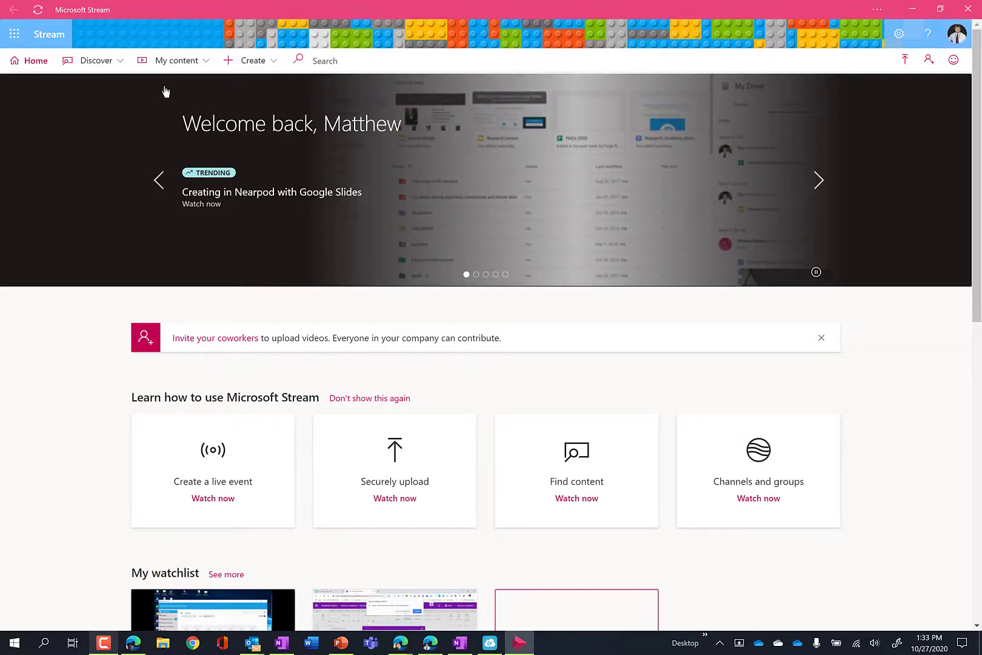
{"action": "left_click", "coordinate": [197, 65]}
{"action": "left_click", "coordinate": [175, 90]}
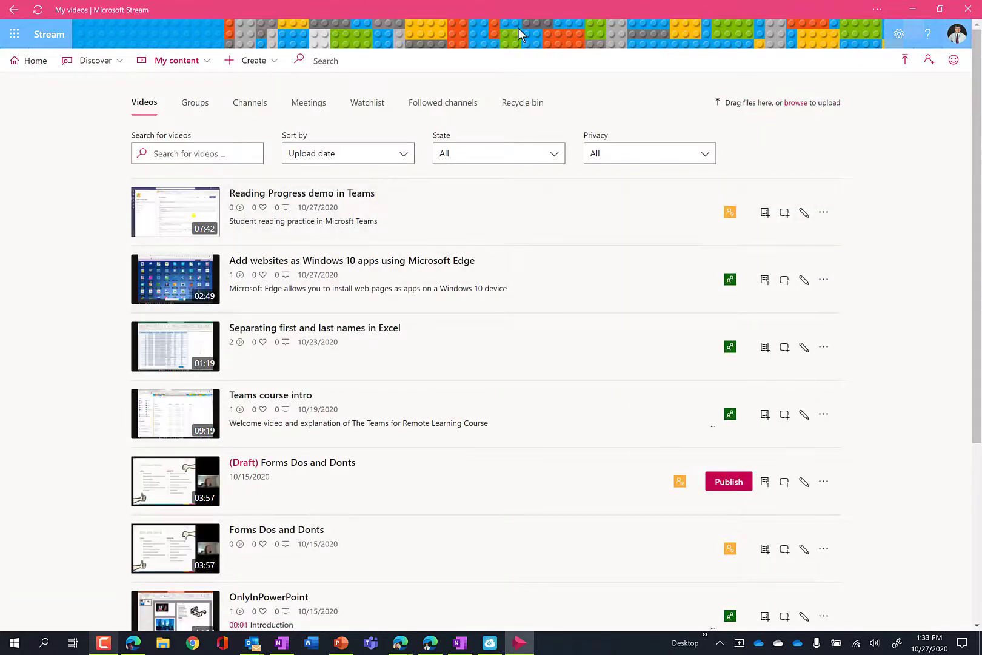
Step: Close the Stream and ClassLink app windows, restore Edge, and glance at the profile list
{"action": "left_click", "coordinate": [970, 8]}
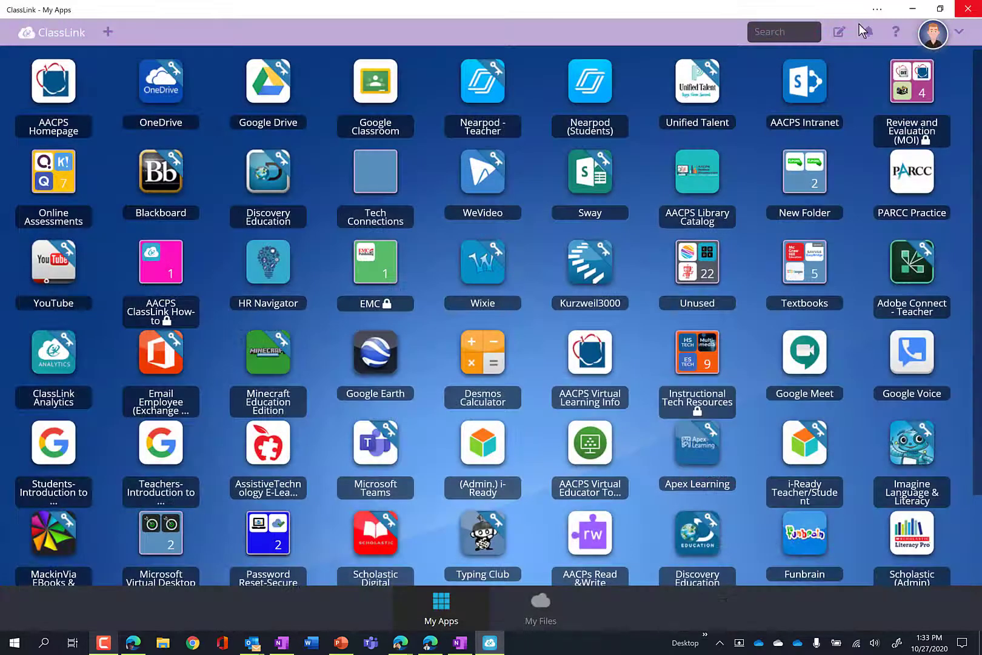
{"action": "left_click", "coordinate": [968, 9]}
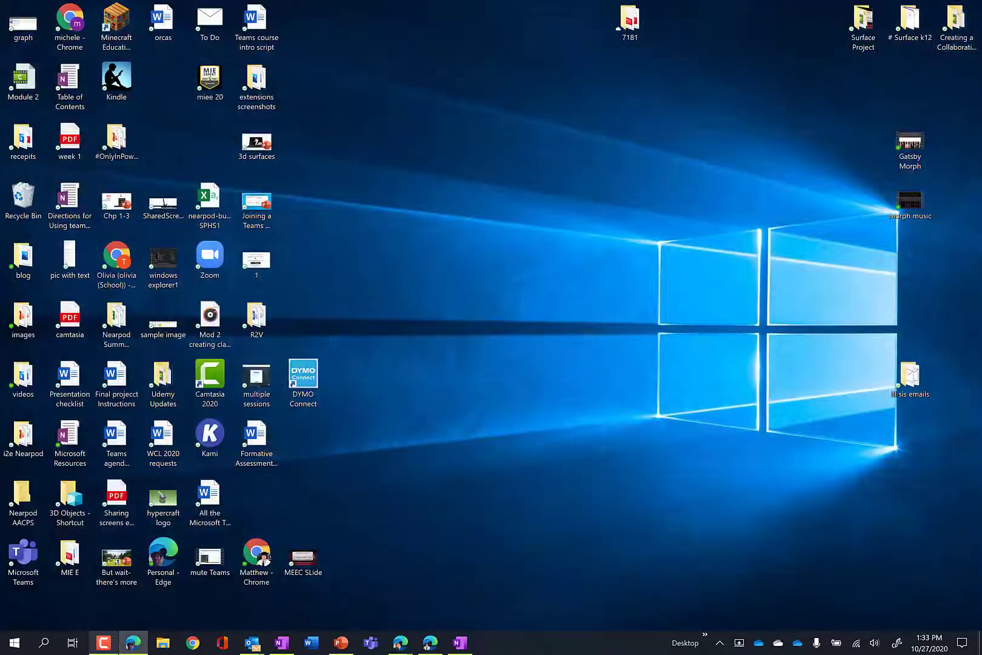
{"action": "left_click", "coordinate": [438, 640]}
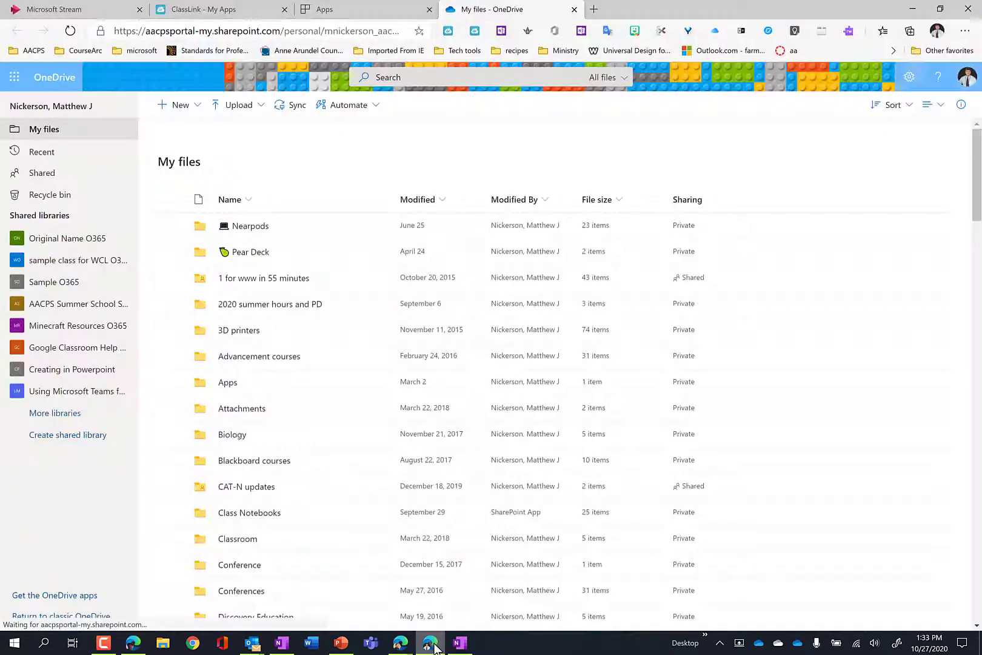
{"action": "left_click", "coordinate": [937, 30]}
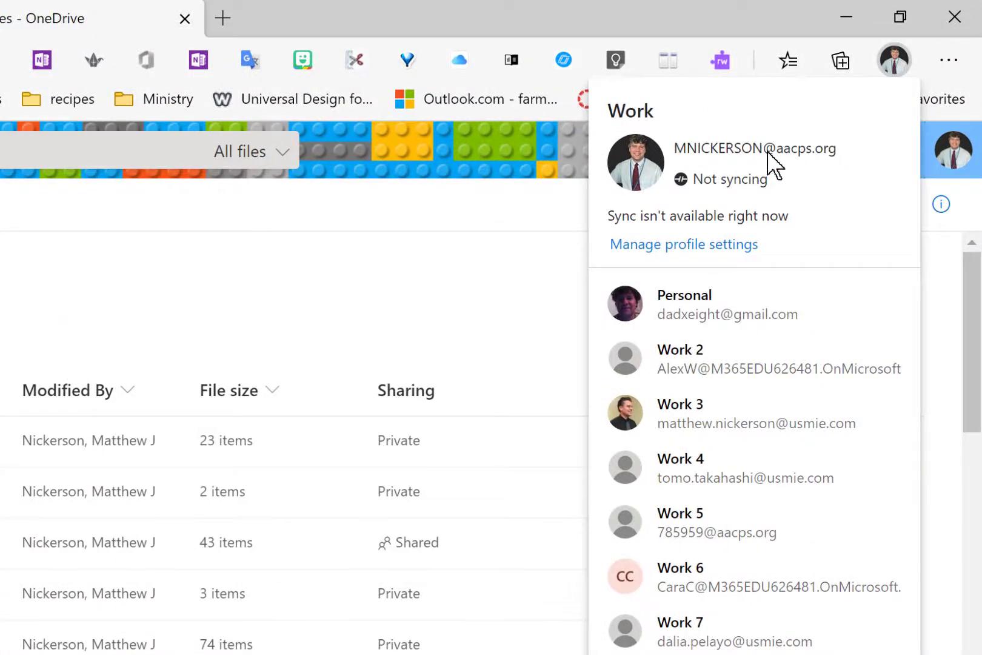
{"action": "left_click", "coordinate": [577, 6]}
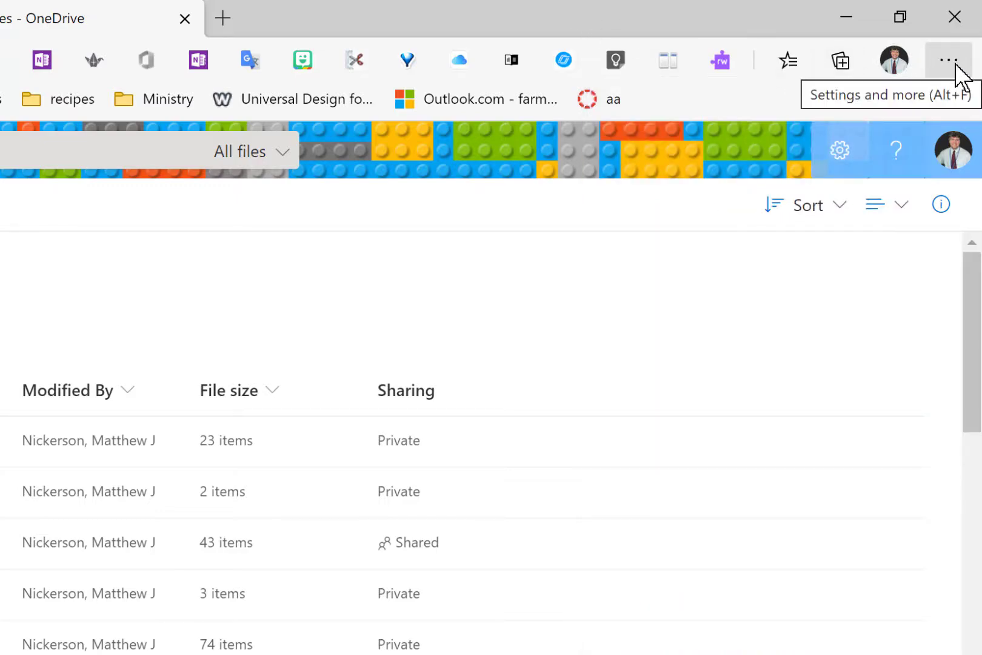
Step: Open Blackboard from ClassLink My Apps and install it as an app via Settings > Apps
{"action": "left_click", "coordinate": [197, 9]}
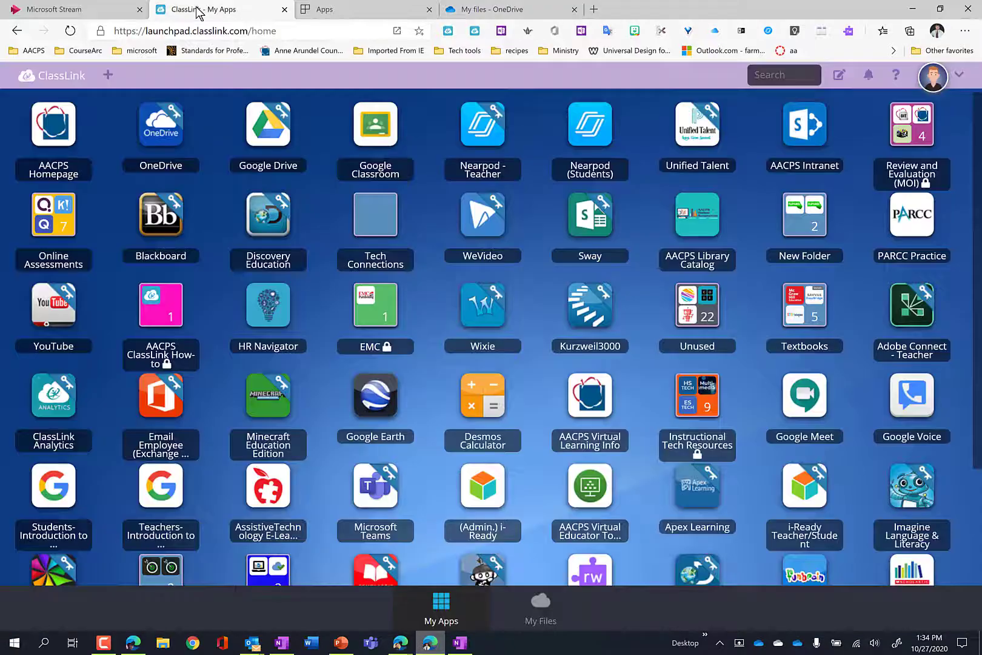
{"action": "left_click", "coordinate": [162, 218]}
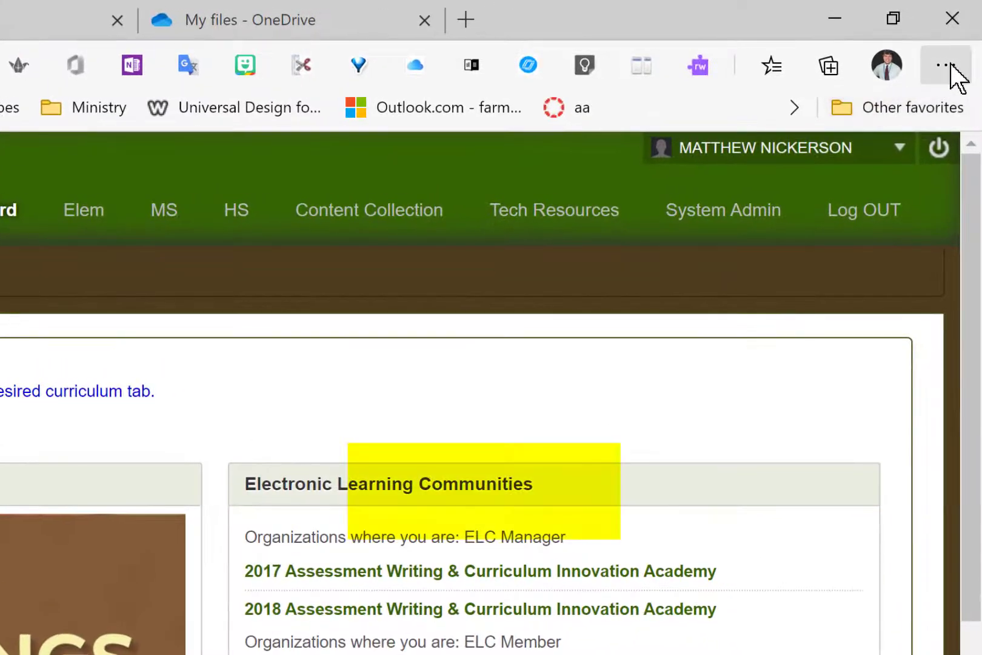
{"action": "left_click", "coordinate": [946, 65]}
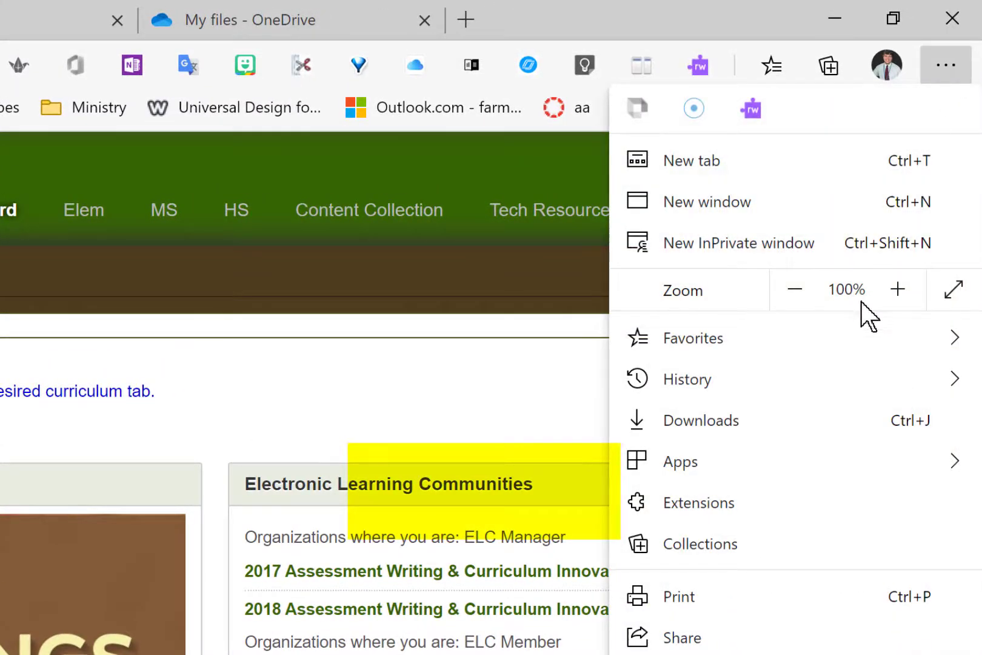
{"action": "mouse_move", "coordinate": [824, 459]}
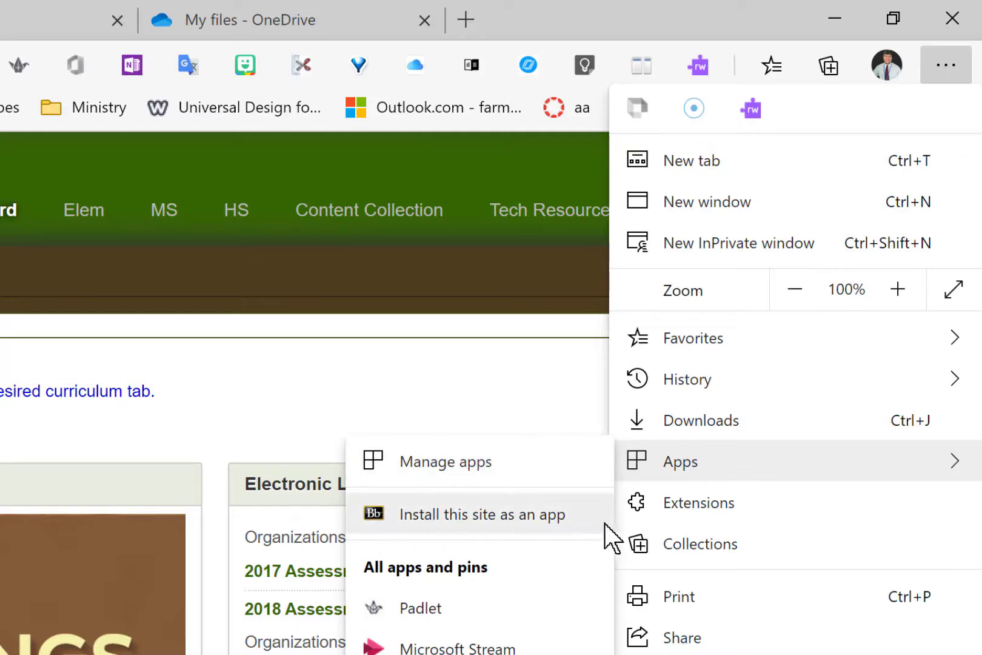
{"action": "left_click", "coordinate": [550, 520]}
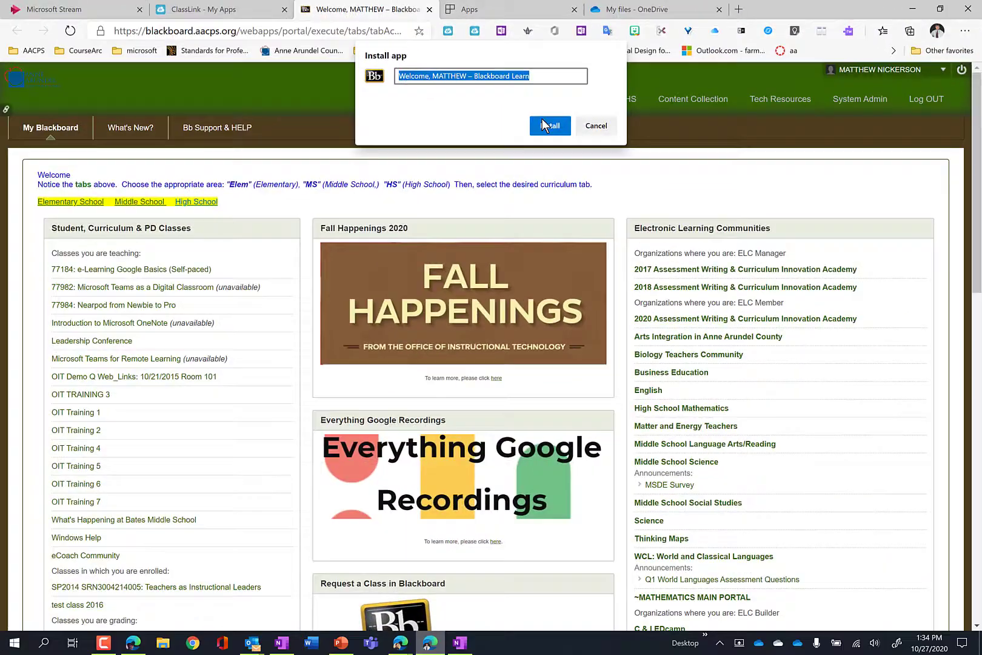
{"action": "left_click", "coordinate": [605, 266]}
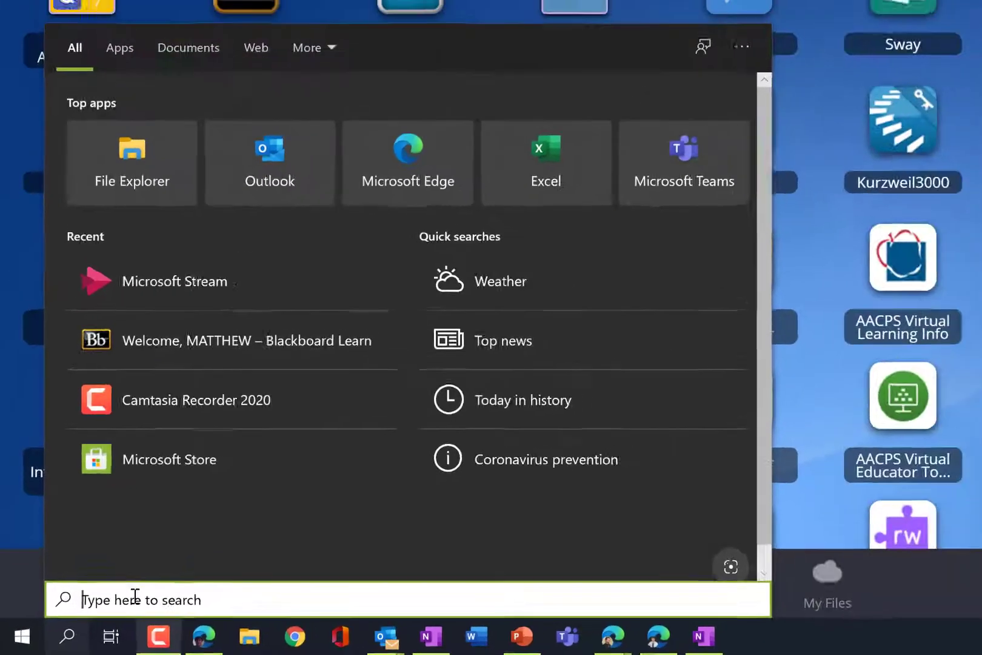
Step: Search 'bla' and pin the Blackboard Learn app to the taskbar
{"action": "type", "text": "bla"}
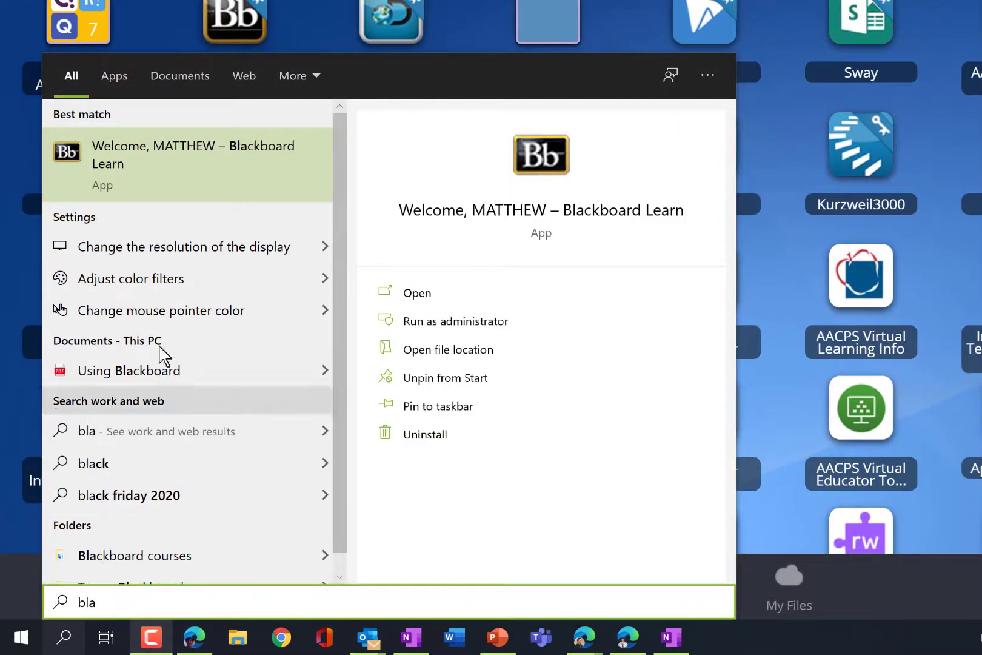
{"action": "right_click", "coordinate": [149, 150]}
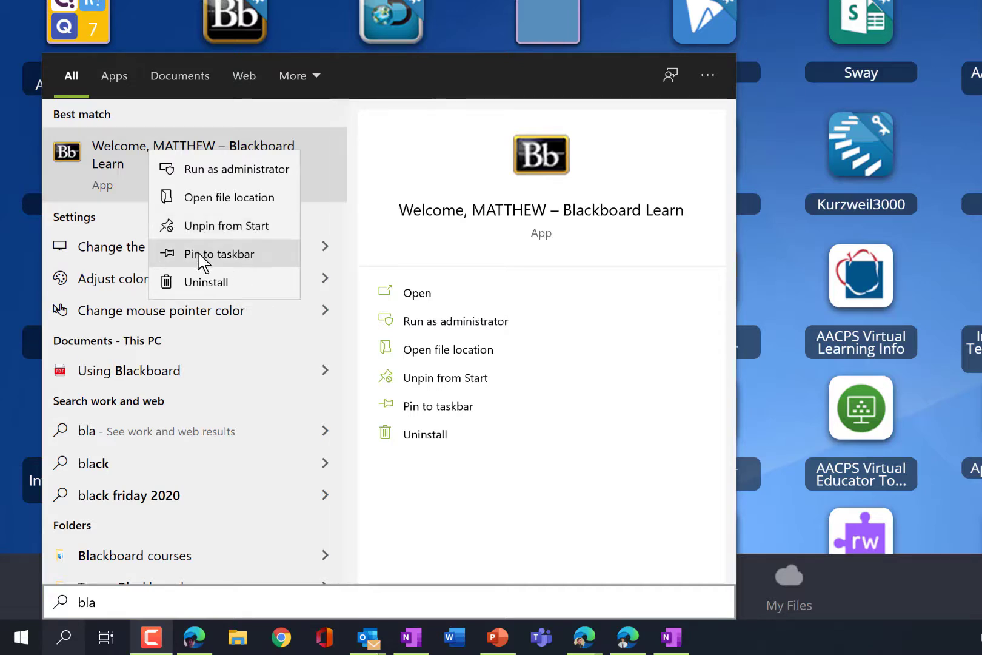
{"action": "left_click", "coordinate": [227, 262]}
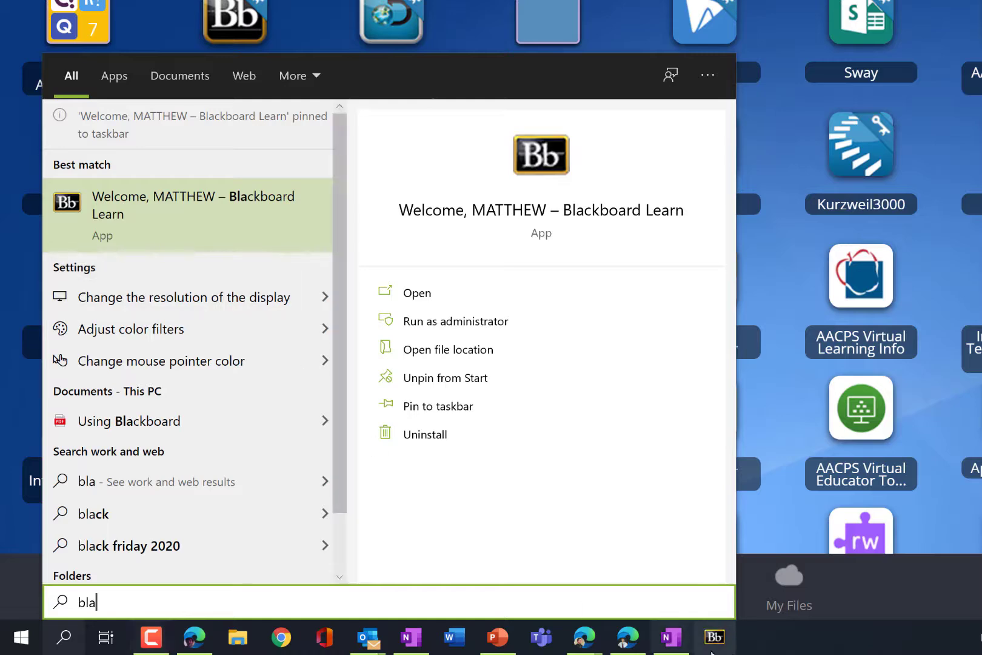
{"action": "left_click", "coordinate": [20, 637]}
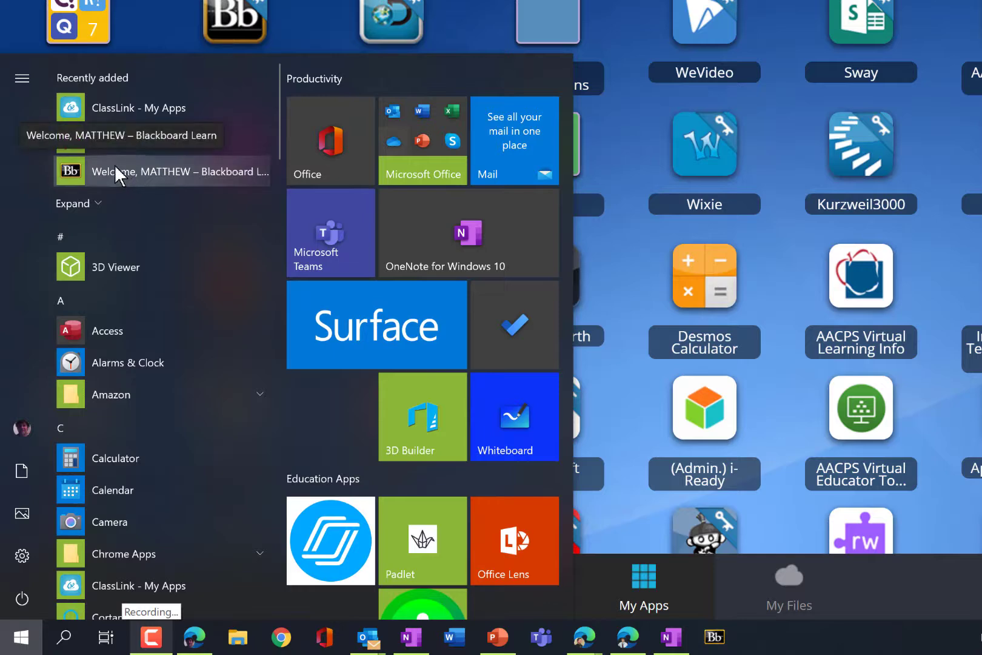
Step: Drag the Blackboard tile down into the Browsers group of the Start menu
{"action": "scroll", "coordinate": [454, 320], "scroll_direction": "down", "scroll_amount": 7}
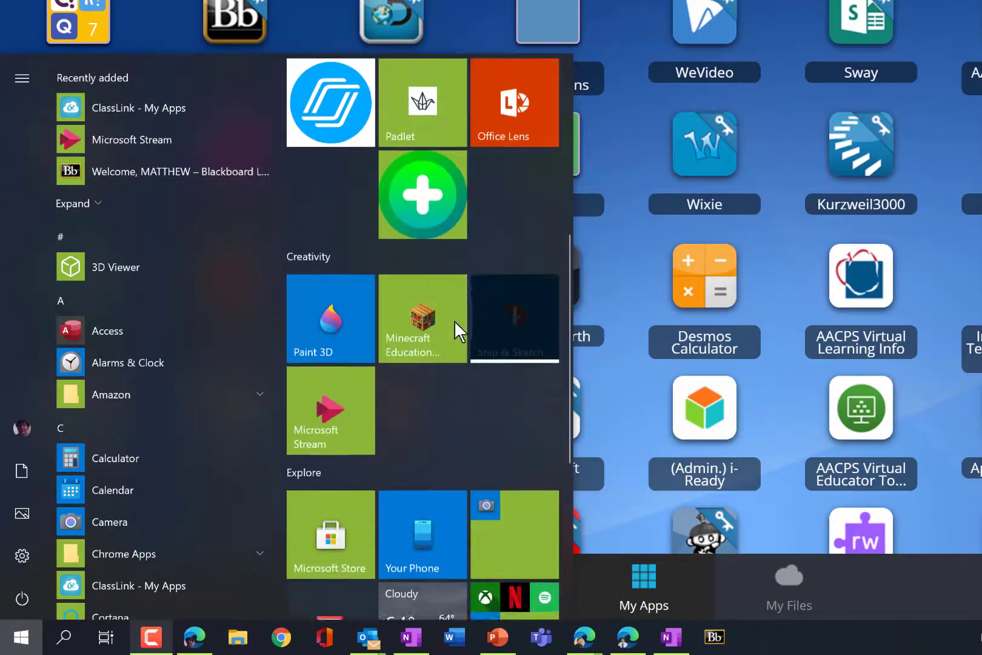
{"action": "scroll", "coordinate": [455, 320], "scroll_direction": "down", "scroll_amount": 5}
{"action": "scroll", "coordinate": [487, 580], "scroll_direction": "up", "scroll_amount": 1}
{"action": "scroll", "coordinate": [487, 581], "scroll_direction": "down", "scroll_amount": 1}
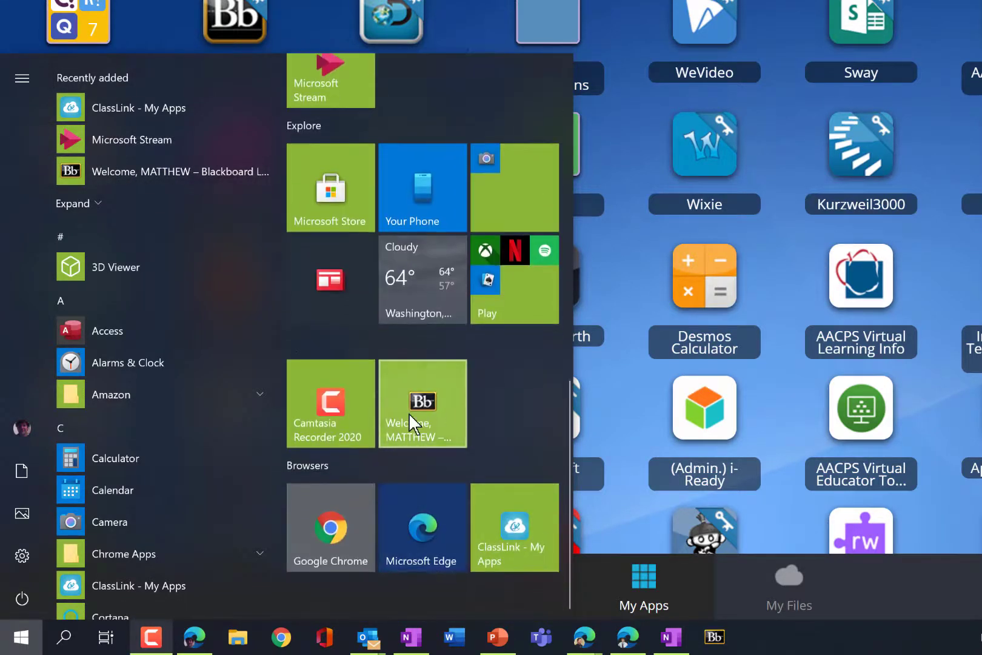
{"action": "left_click_drag", "start_coordinate": [412, 396], "coordinate": [407, 542]}
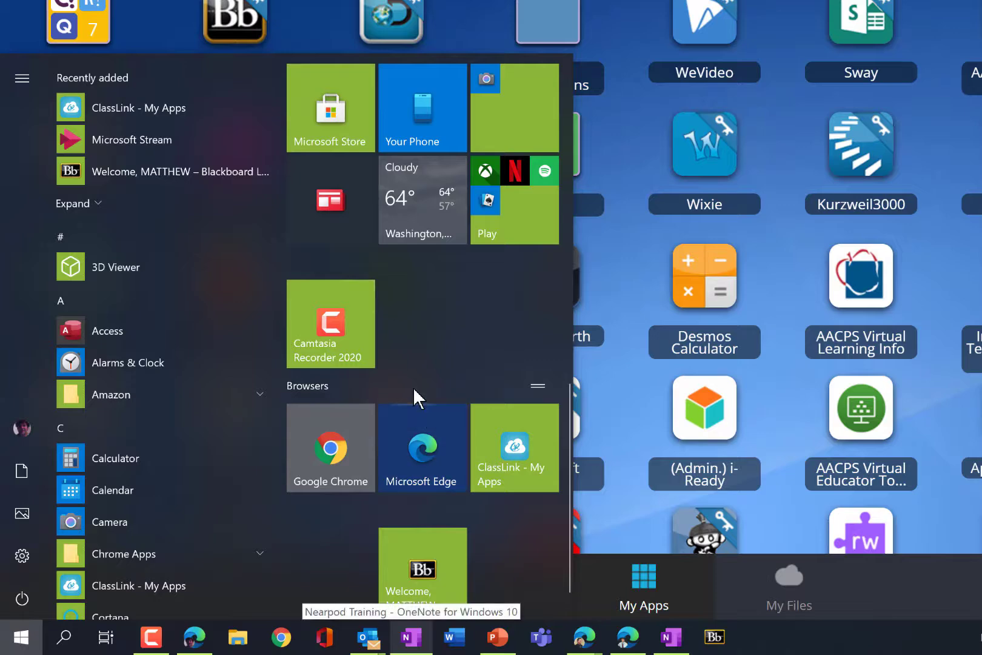
{"action": "scroll", "coordinate": [417, 397], "scroll_direction": "up", "scroll_amount": 5}
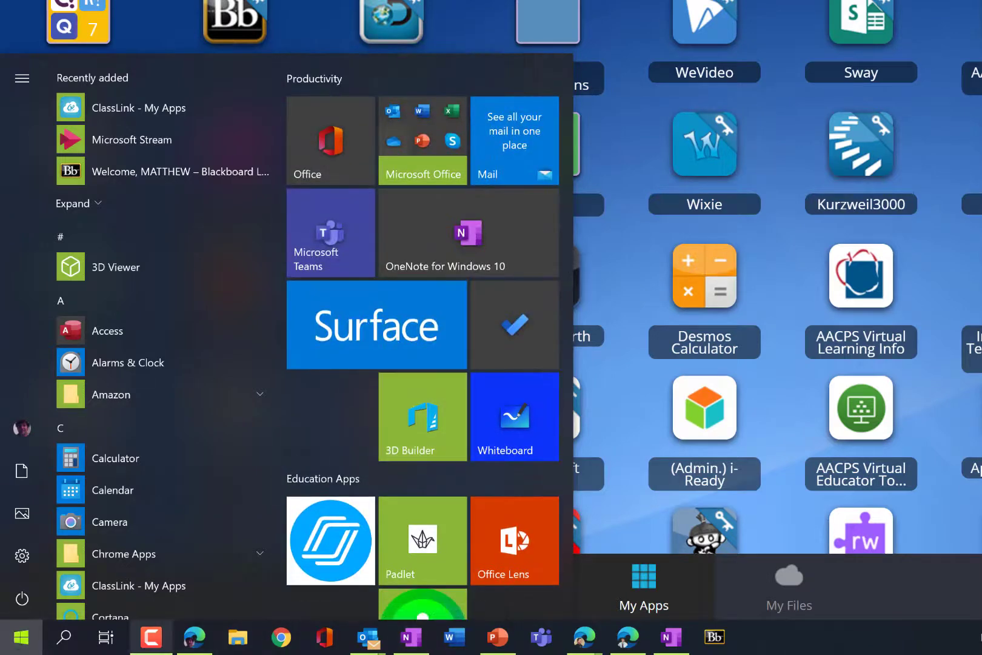
{"action": "left_click", "coordinate": [21, 637]}
Step: Move the Blackboard tile up beside the Camtasia Recorder 2020 tile
{"action": "left_click", "coordinate": [21, 636]}
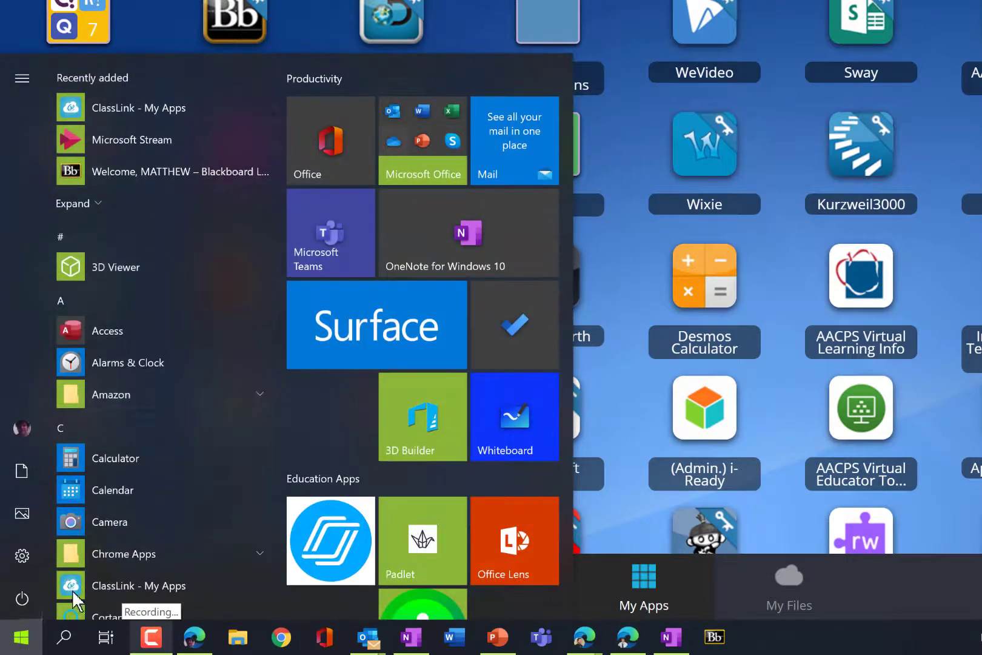
{"action": "scroll", "coordinate": [398, 121], "scroll_direction": "down", "scroll_amount": 1}
{"action": "scroll", "coordinate": [402, 120], "scroll_direction": "up", "scroll_amount": 1}
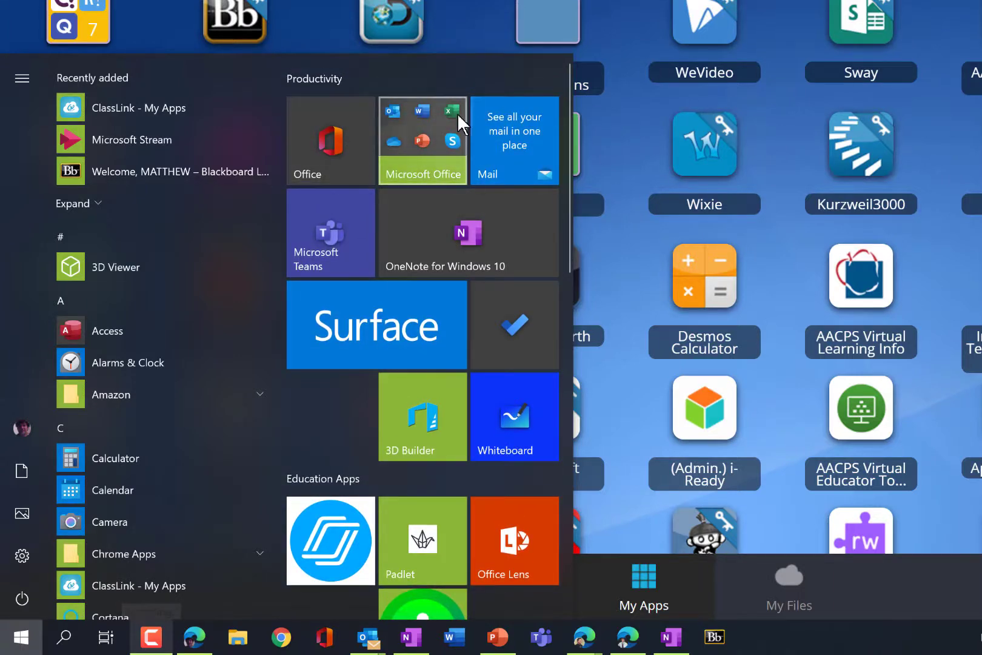
{"action": "scroll", "coordinate": [458, 114], "scroll_direction": "down", "scroll_amount": 8}
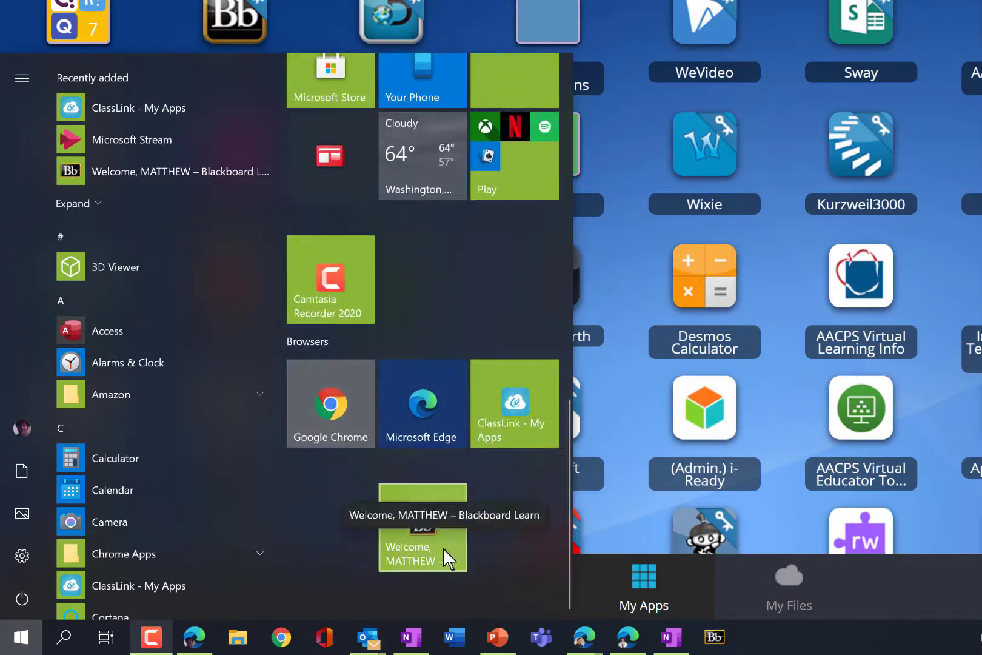
{"action": "left_click_drag", "start_coordinate": [443, 547], "coordinate": [456, 301]}
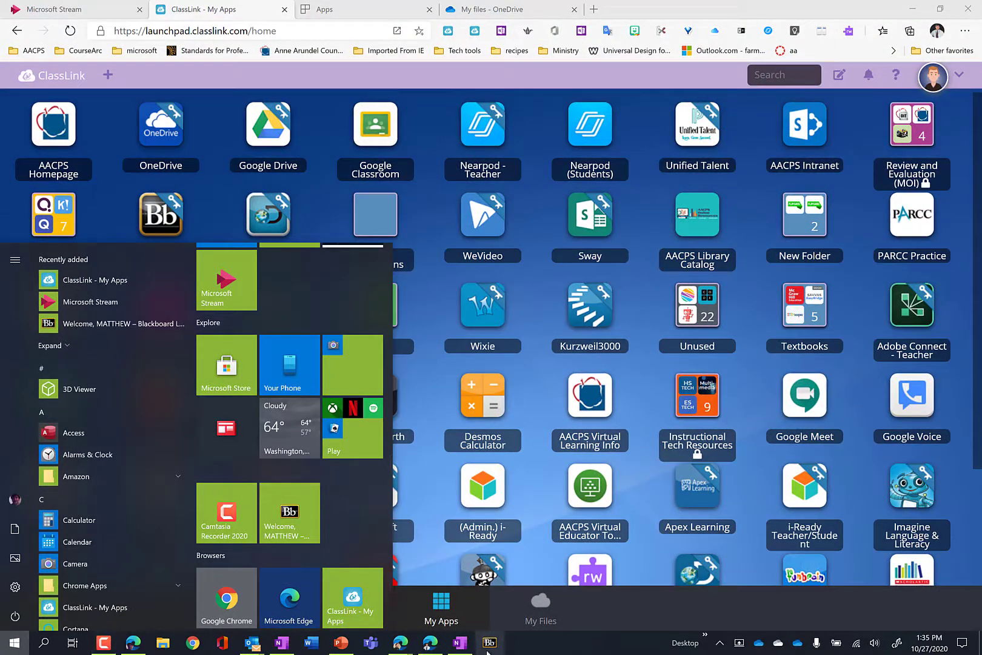
Step: Launch Blackboard Learn from its tile, log out, sign back in as an employee, then close it
{"action": "left_click", "coordinate": [297, 517]}
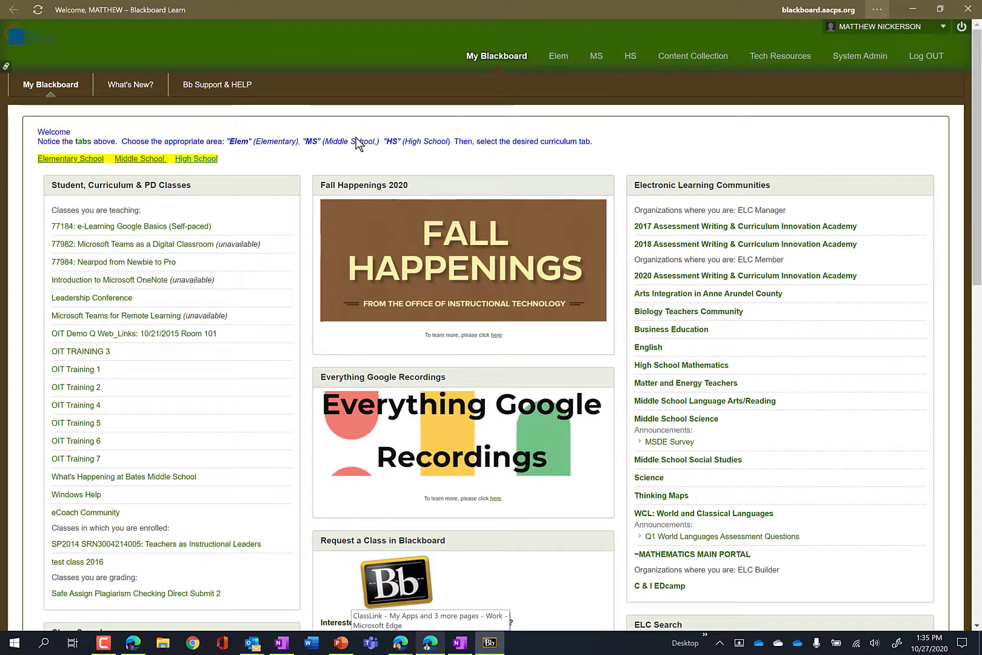
{"action": "left_click", "coordinate": [940, 61]}
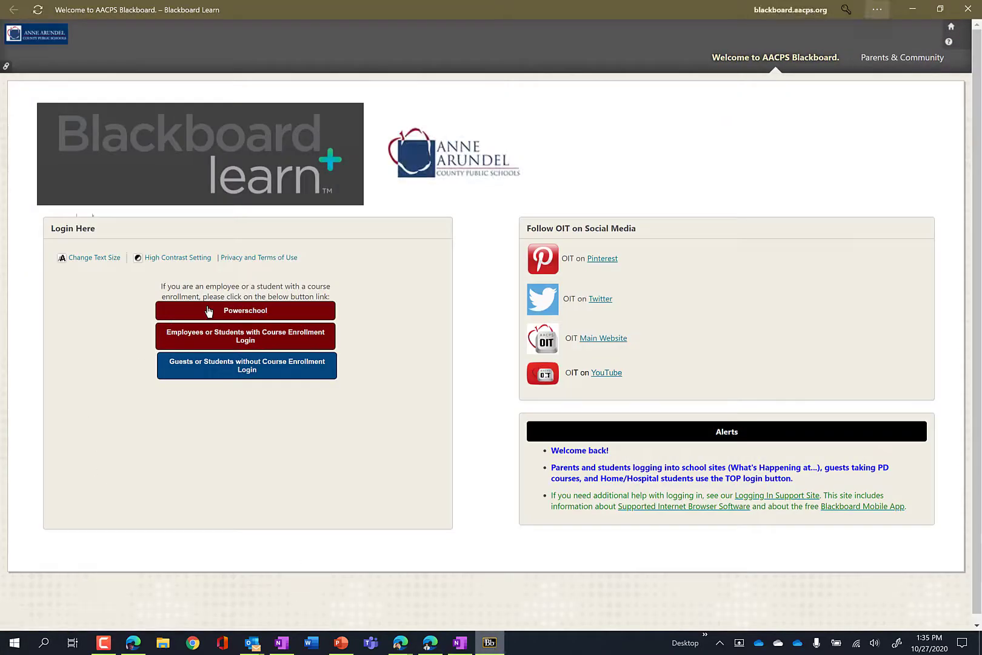
{"action": "left_click", "coordinate": [181, 337]}
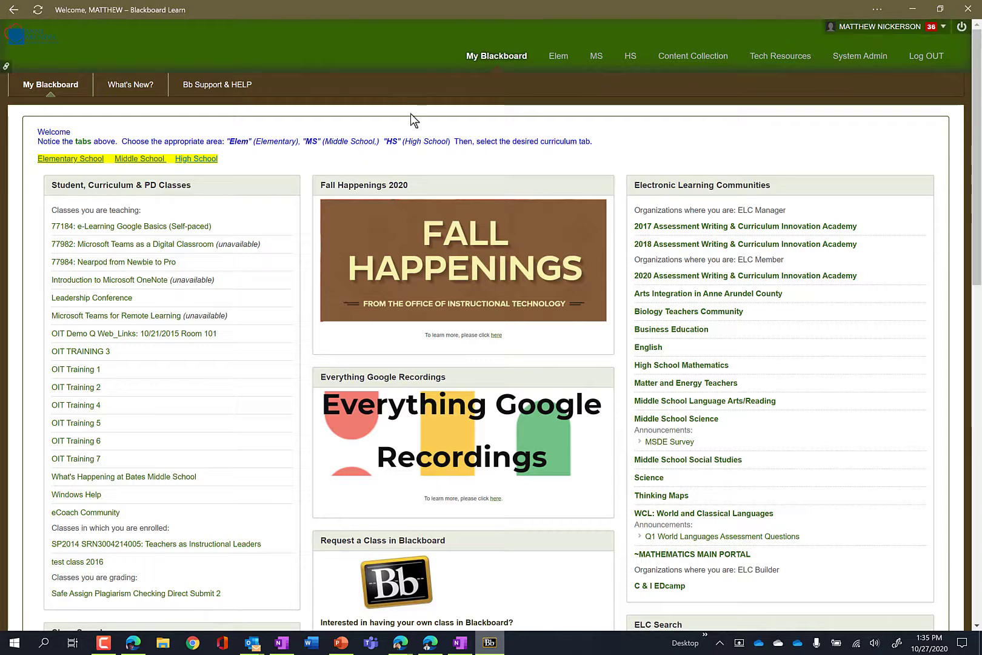
{"action": "left_click", "coordinate": [966, 9]}
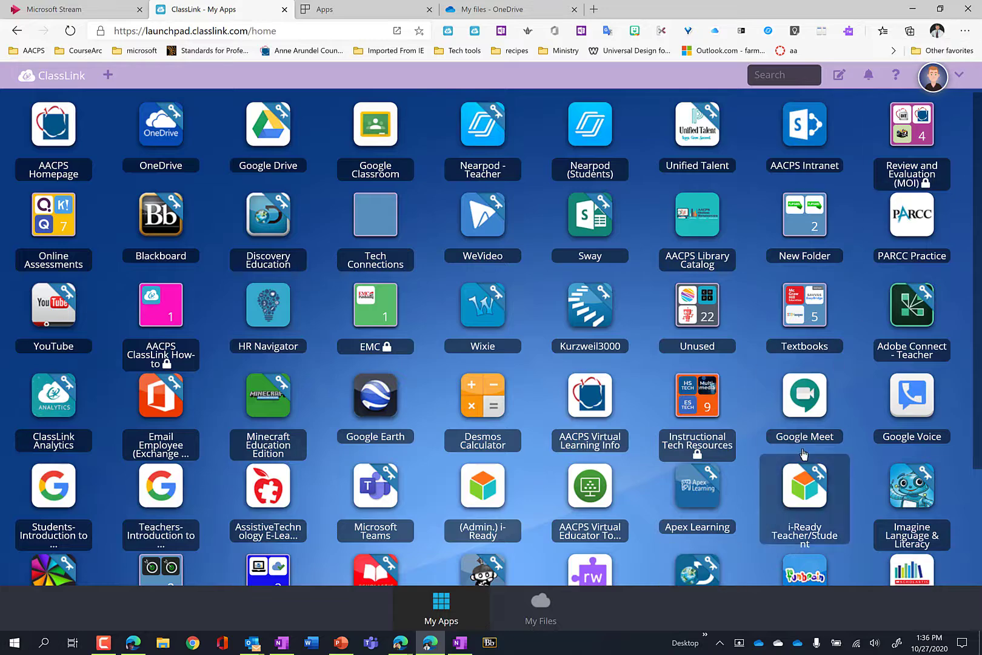
{"action": "left_click", "coordinate": [817, 424]}
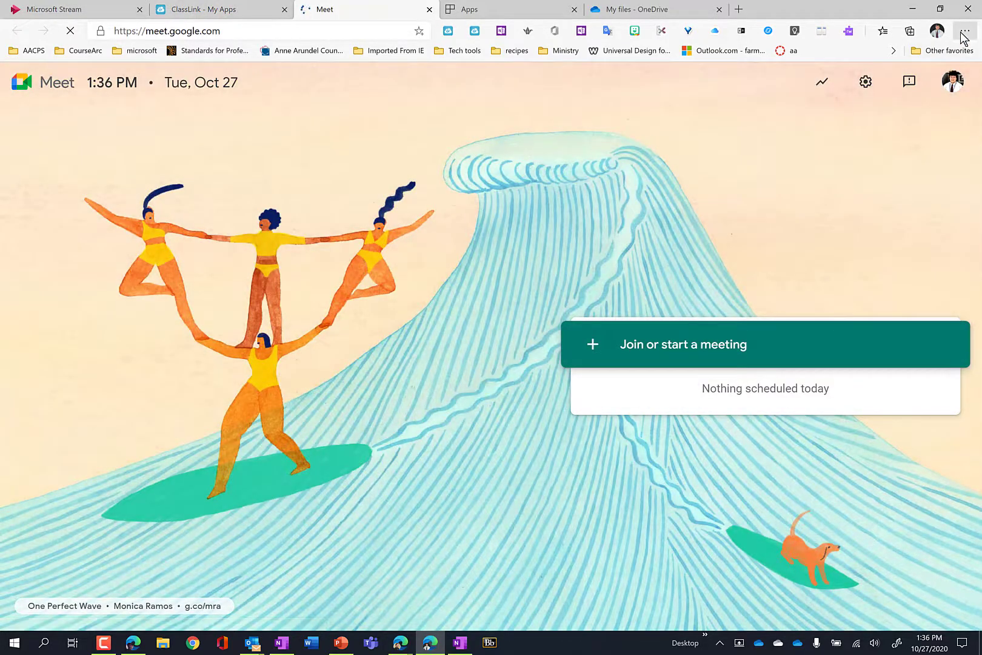
{"action": "left_click", "coordinate": [964, 34]}
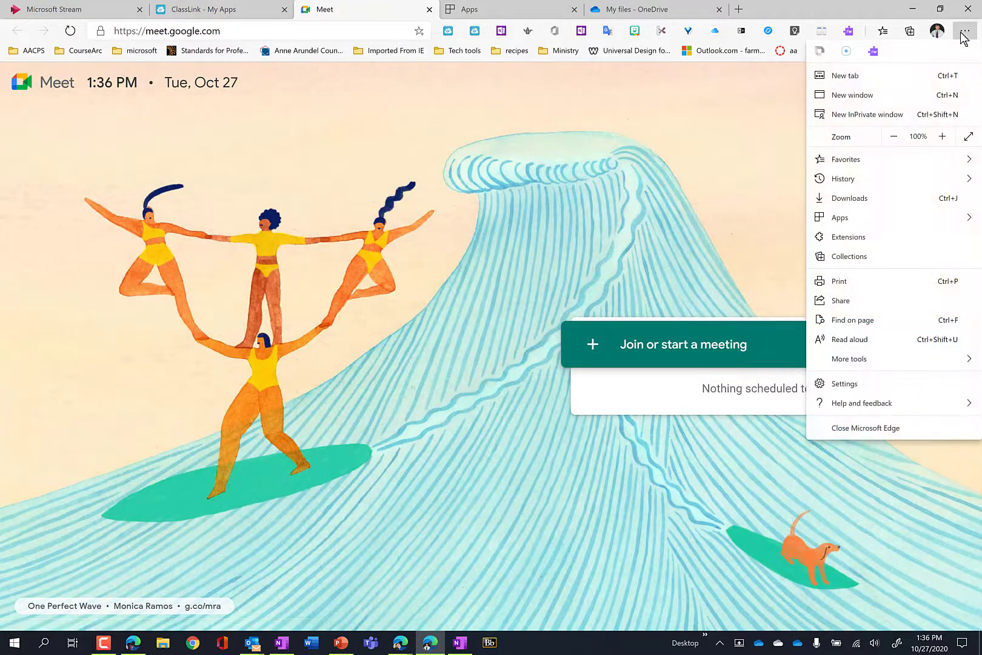
{"action": "mouse_move", "coordinate": [878, 216]}
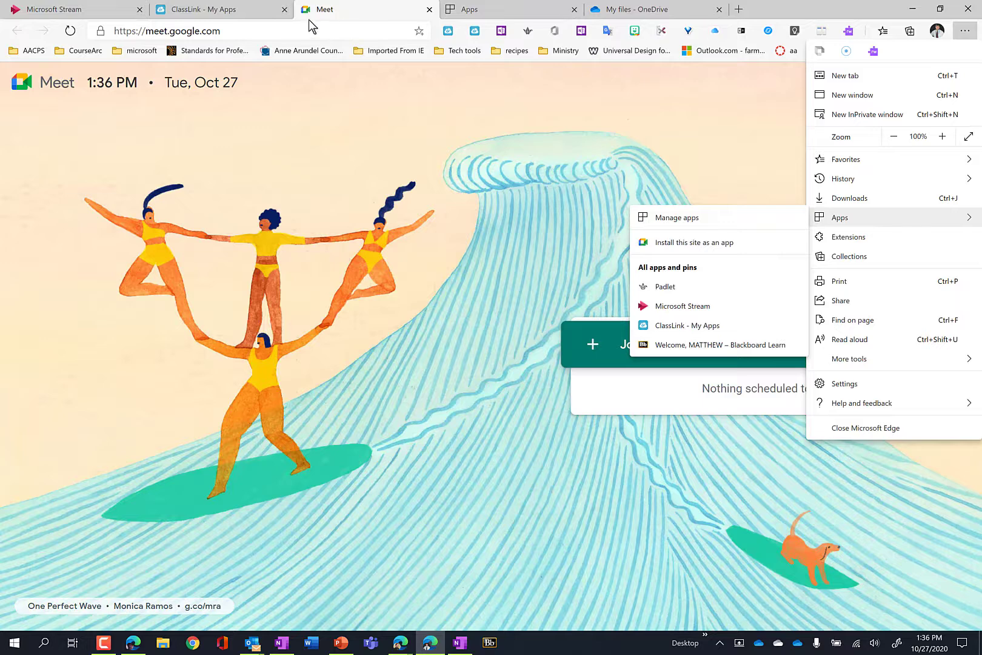
{"action": "left_click", "coordinate": [346, 20]}
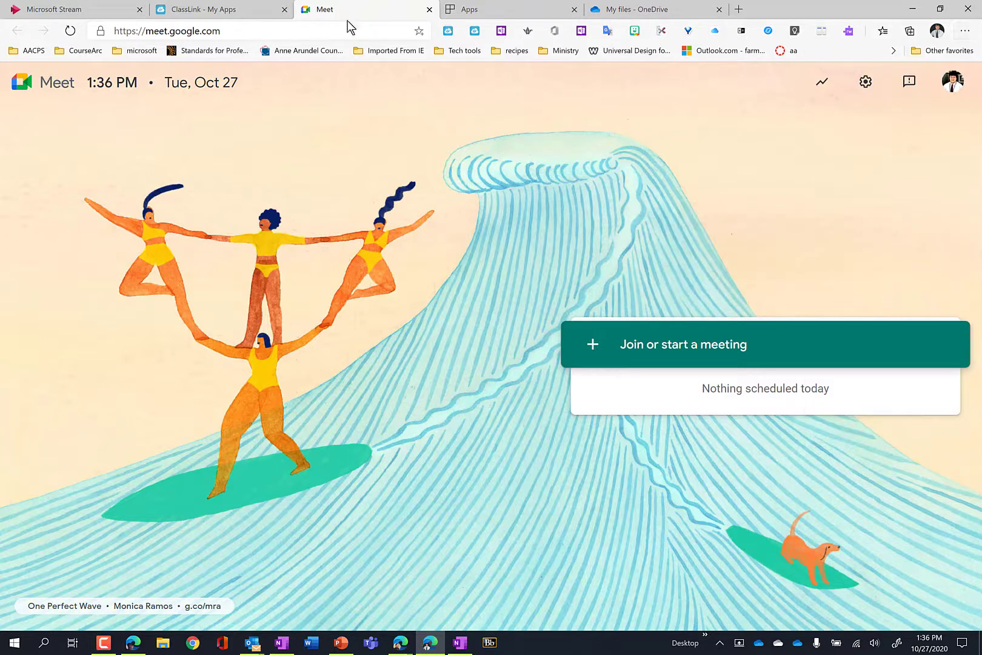
{"action": "left_click", "coordinate": [429, 9]}
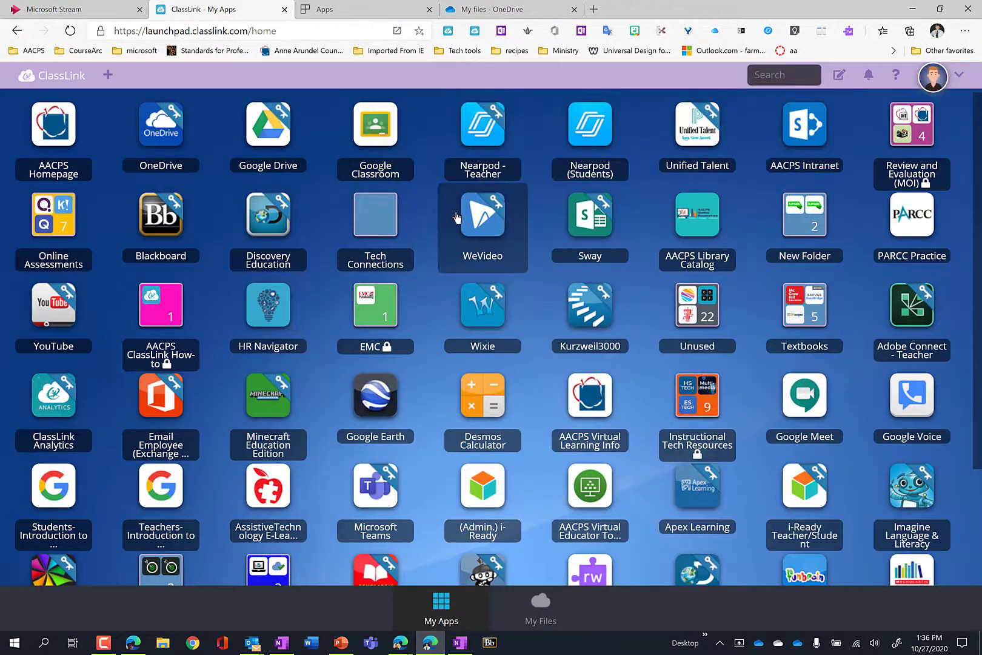
{"action": "scroll", "coordinate": [455, 217], "scroll_direction": "down", "scroll_amount": 3}
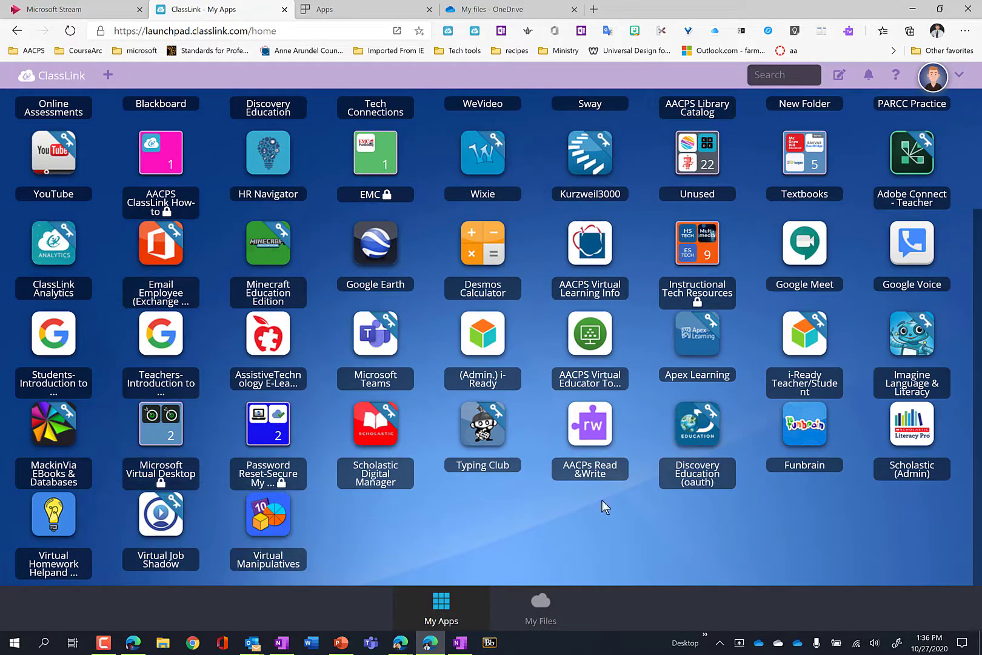
{"action": "scroll", "coordinate": [667, 494], "scroll_direction": "up", "scroll_amount": 3}
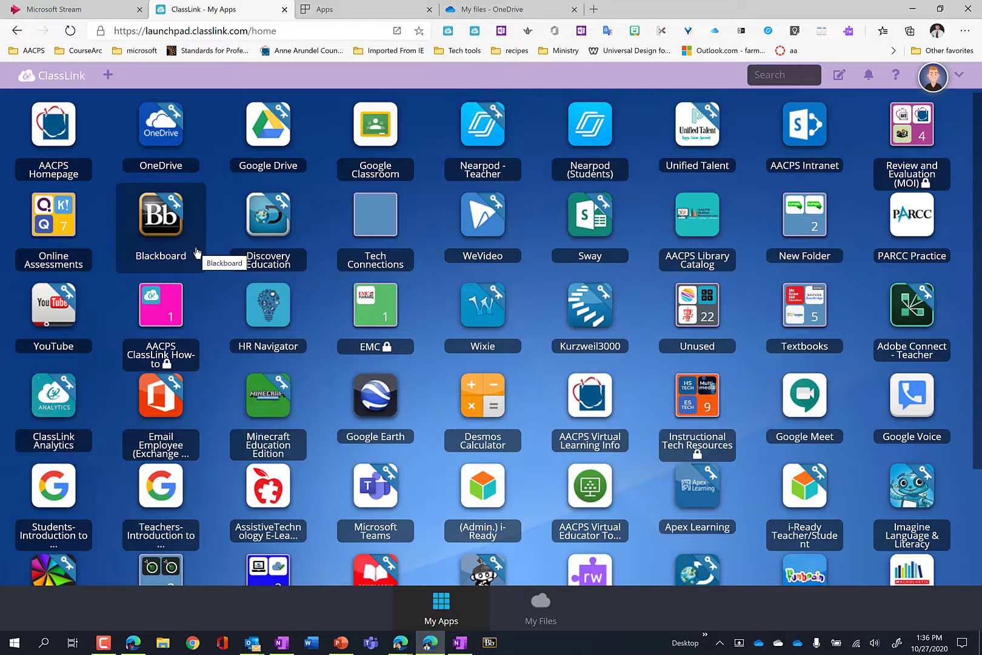
Step: Install HS Tech Connections from Instructional Tech Resources as an app, then close its window and the folder
{"action": "left_click", "coordinate": [700, 416]}
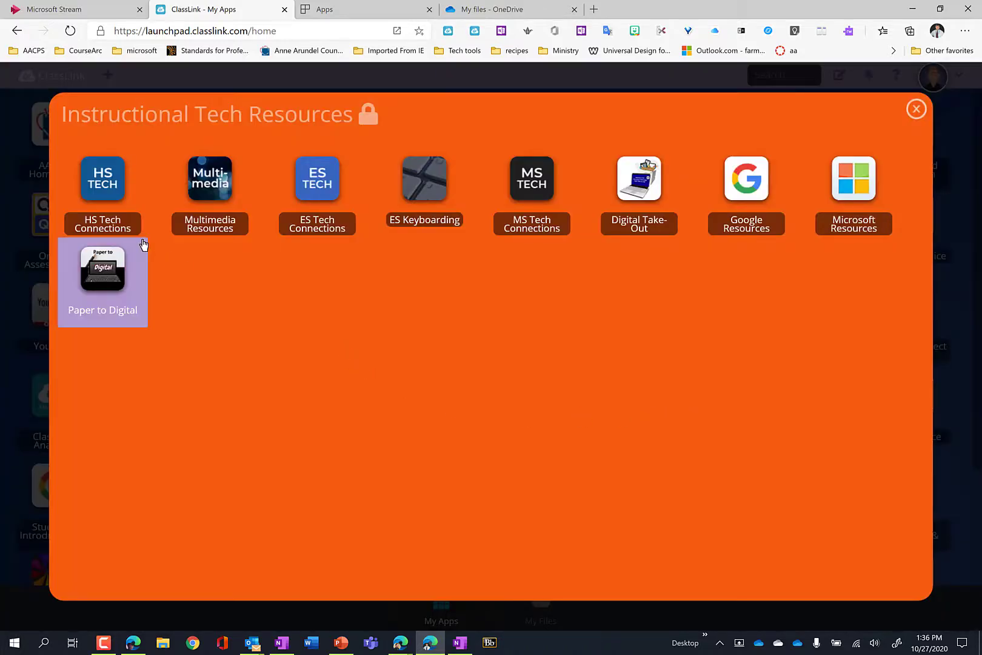
{"action": "left_click", "coordinate": [112, 193]}
{"action": "left_click", "coordinate": [965, 31]}
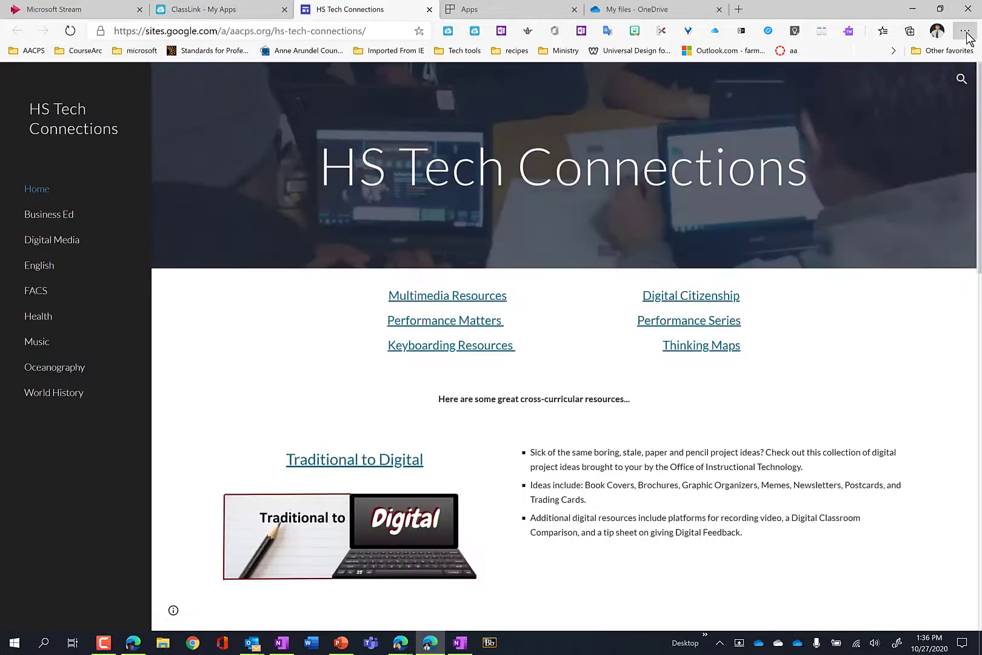
{"action": "mouse_move", "coordinate": [875, 215]}
{"action": "left_click", "coordinate": [695, 244]}
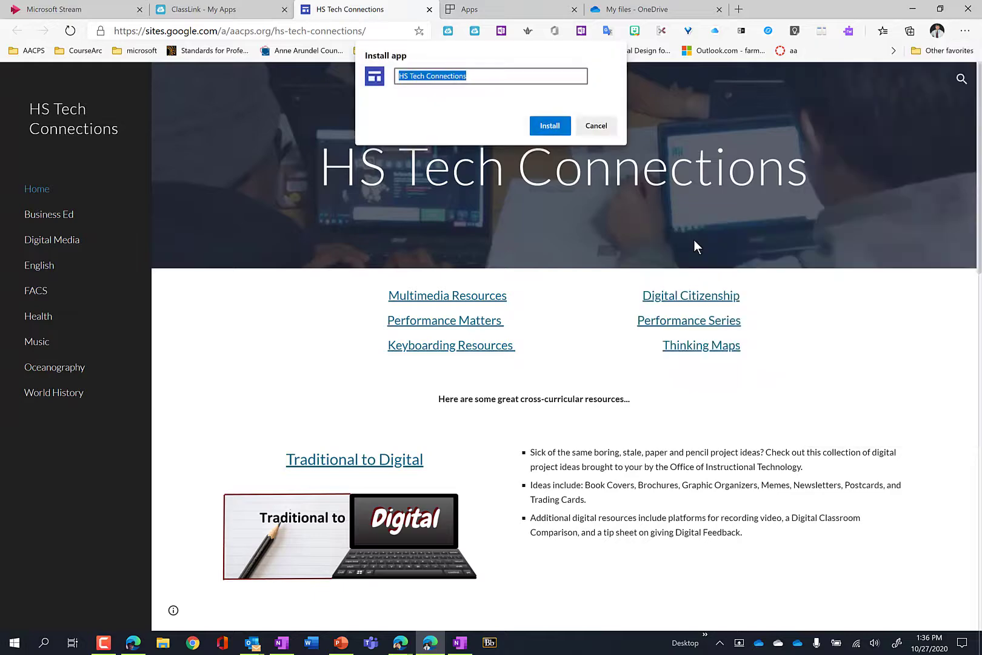
{"action": "left_click", "coordinate": [550, 126]}
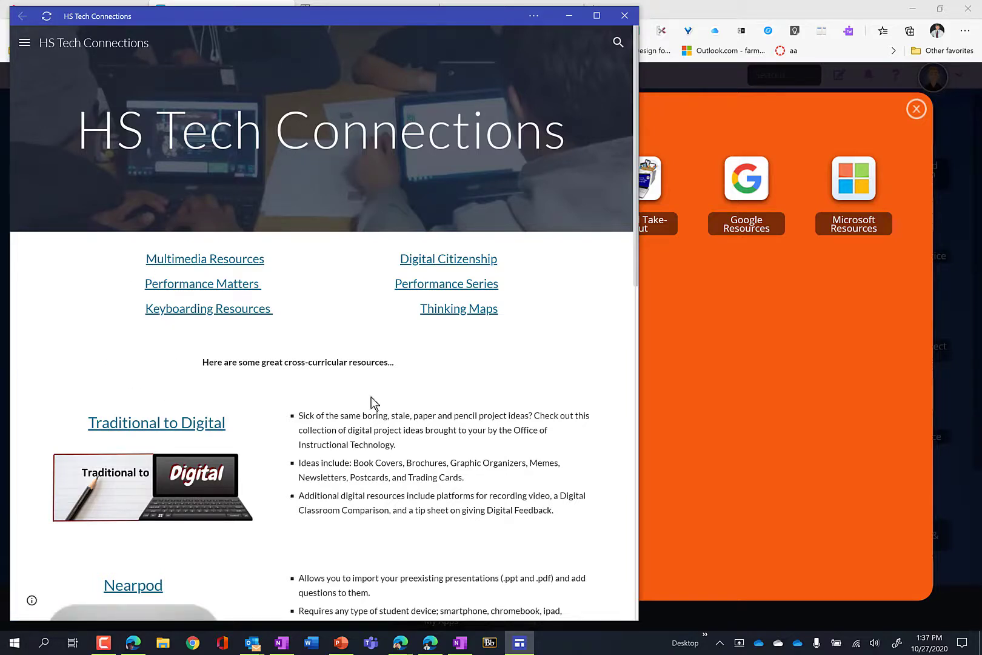
{"action": "left_click", "coordinate": [625, 18]}
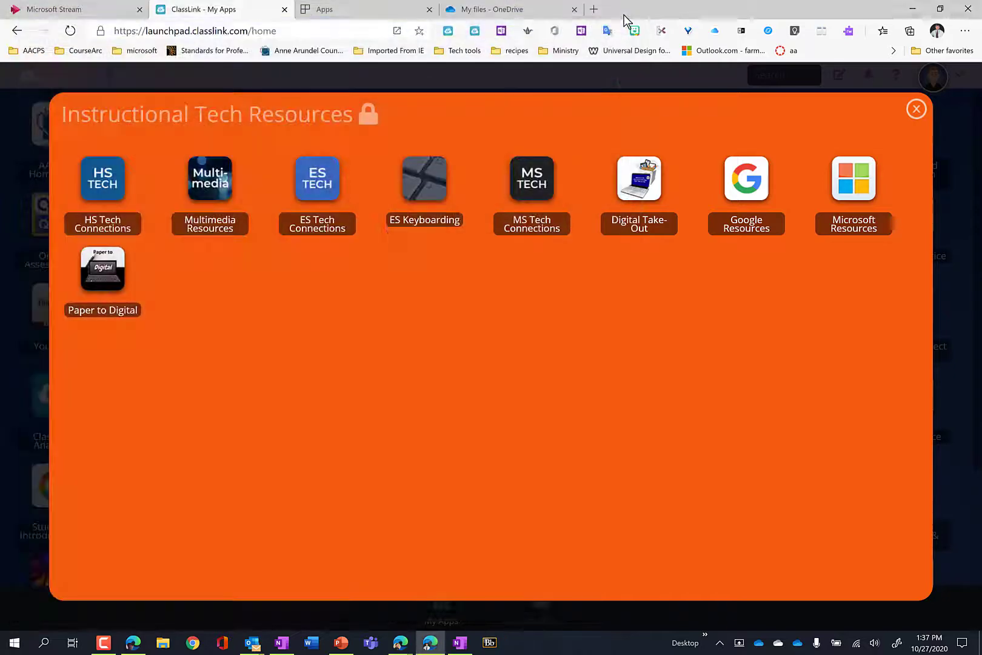
{"action": "left_click", "coordinate": [969, 145]}
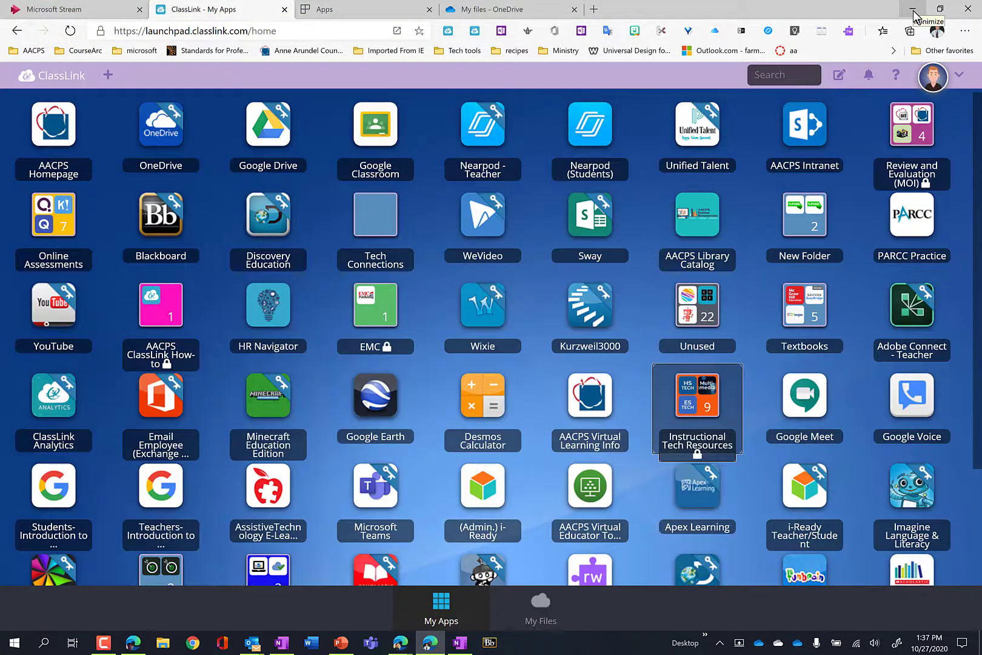